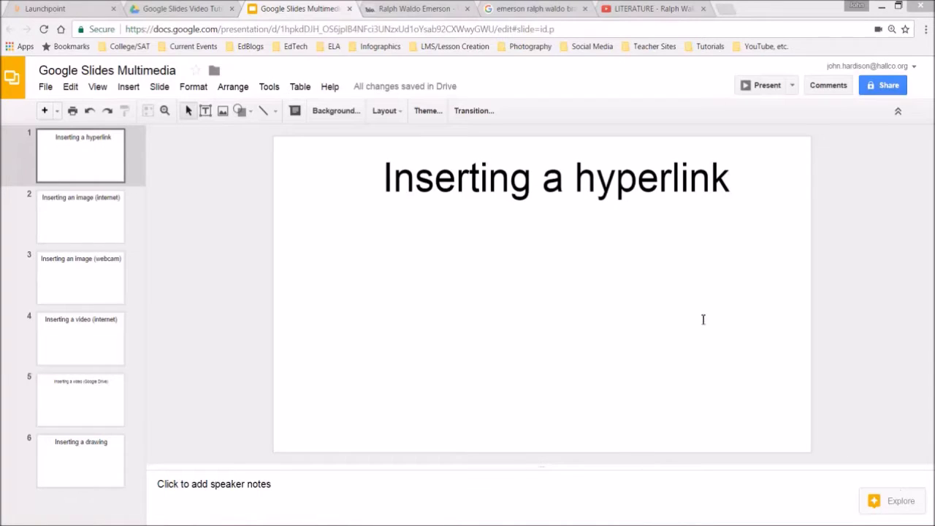
- Copy the biography.com Ralph Waldo Emerson page address from Chrome's address bar
left_click(409, 10)
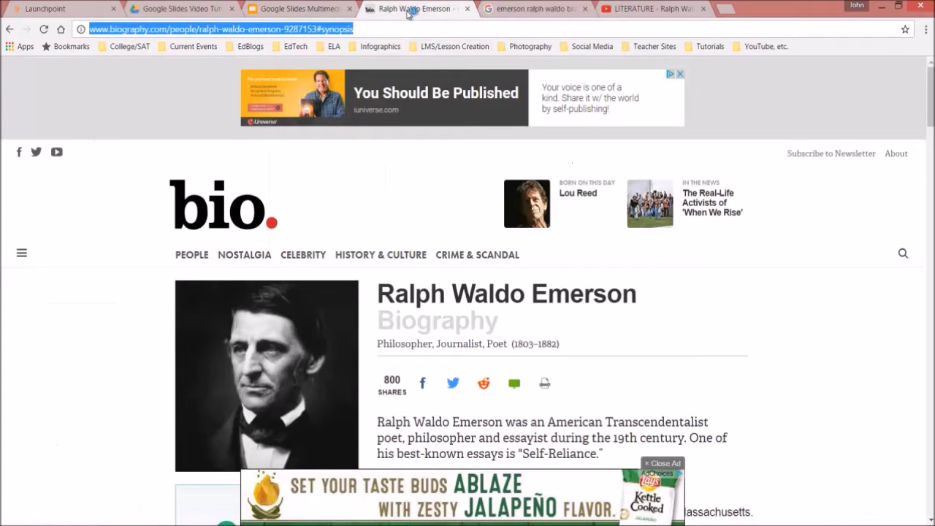
left_click(385, 29)
left_click_drag(362, 31, 87, 49)
right_click(306, 32)
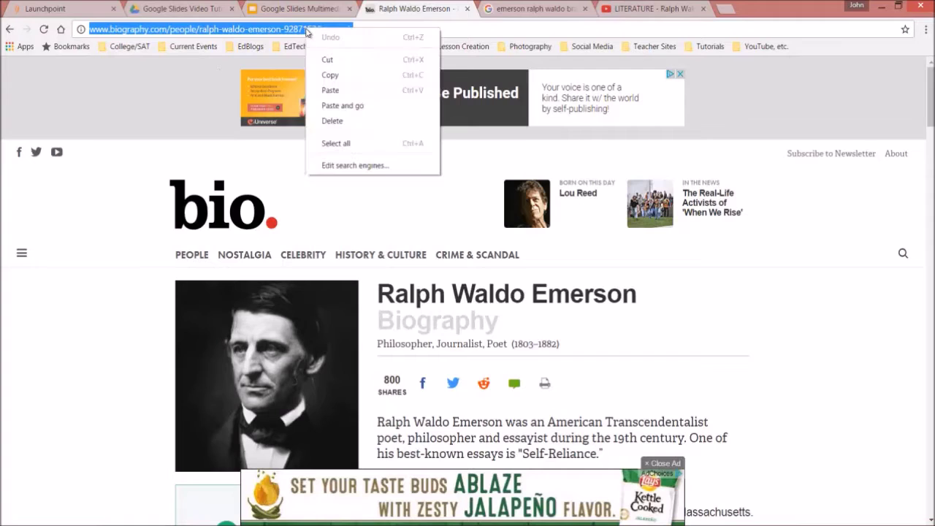
left_click(348, 76)
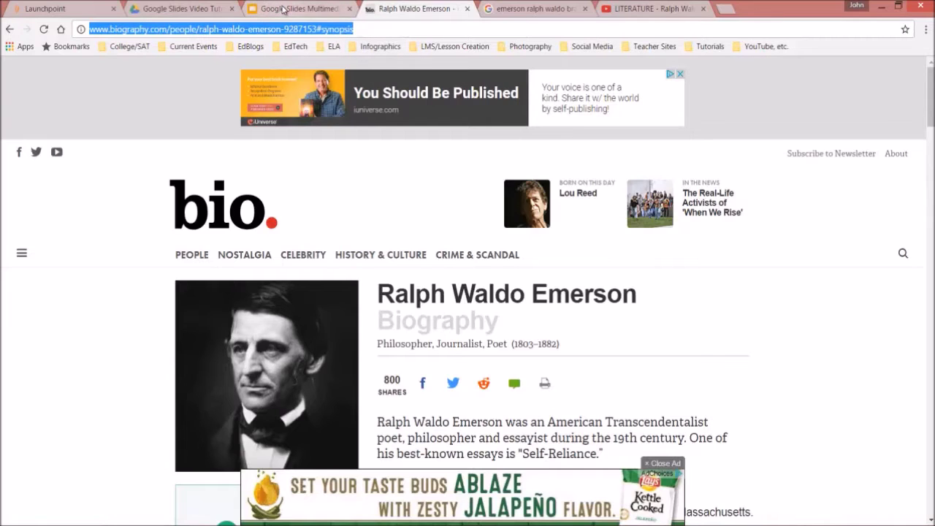
left_click(283, 8)
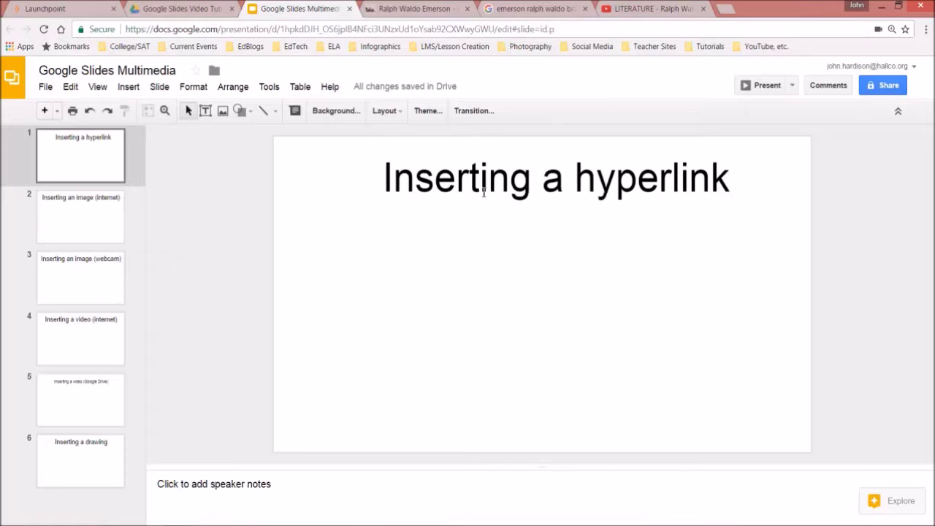
- Link the word 'Inserting' in slide 1's title to the pasted Emerson biography URL
left_click_drag(385, 179, 532, 179)
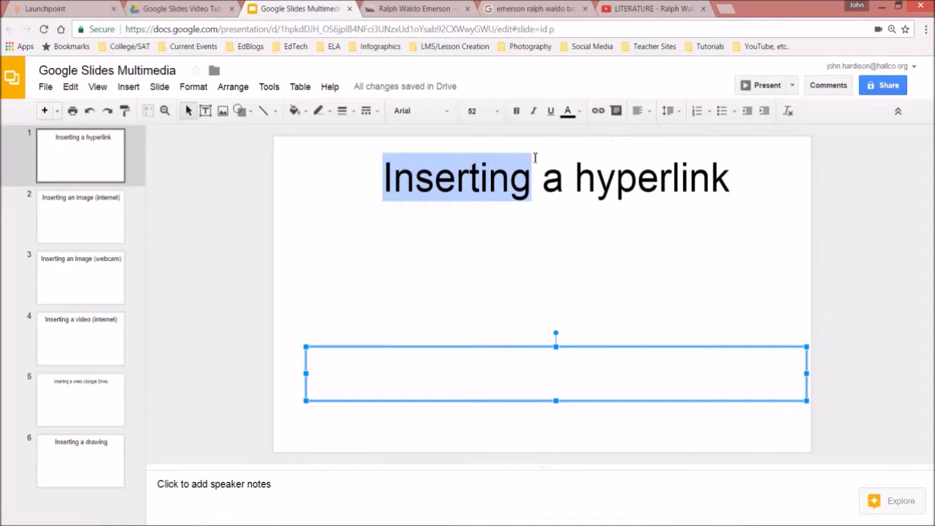
right_click(510, 171)
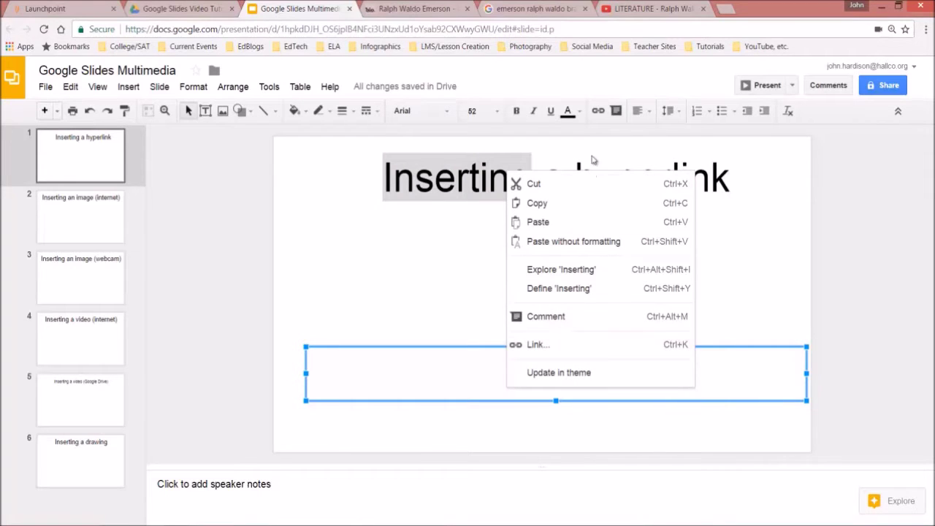
left_click(562, 344)
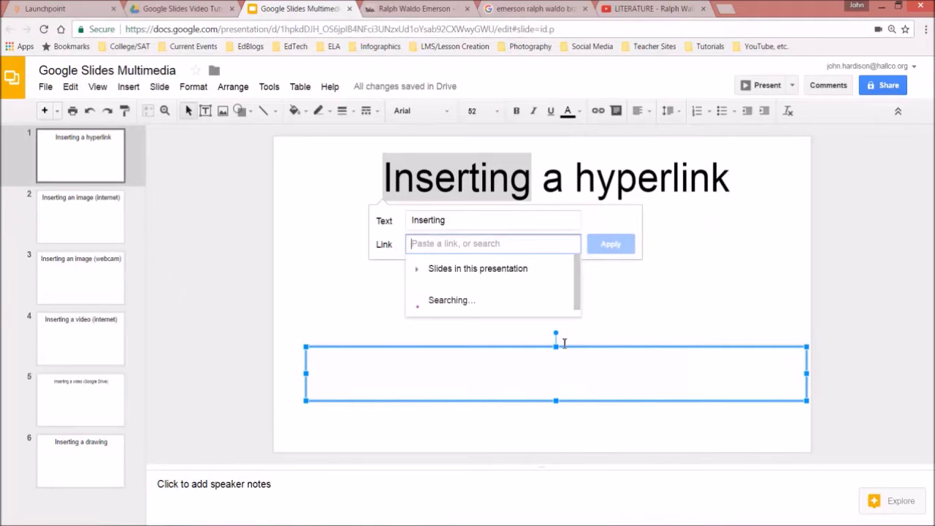
right_click(424, 247)
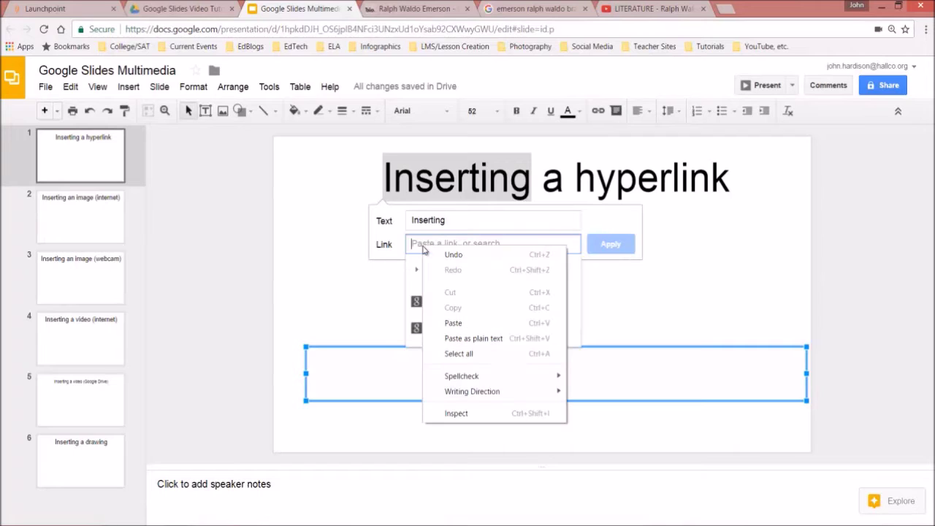
left_click(467, 322)
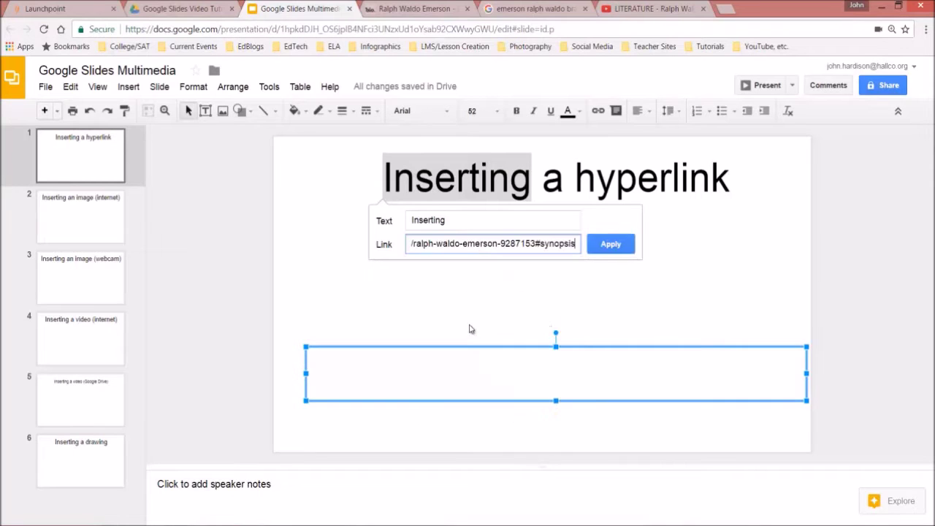
left_click(606, 245)
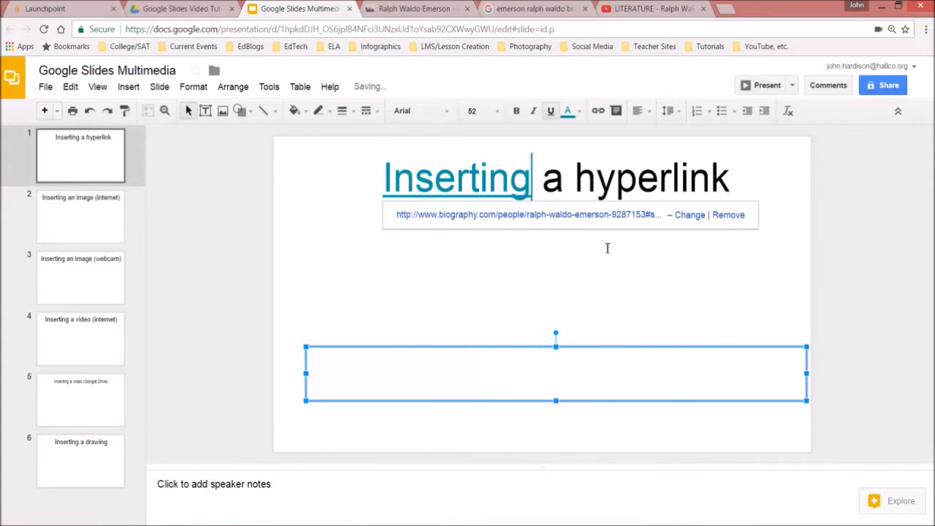
- Check the new link on Inserting, then go to slide 2 and the Emerson image results
left_click(663, 267)
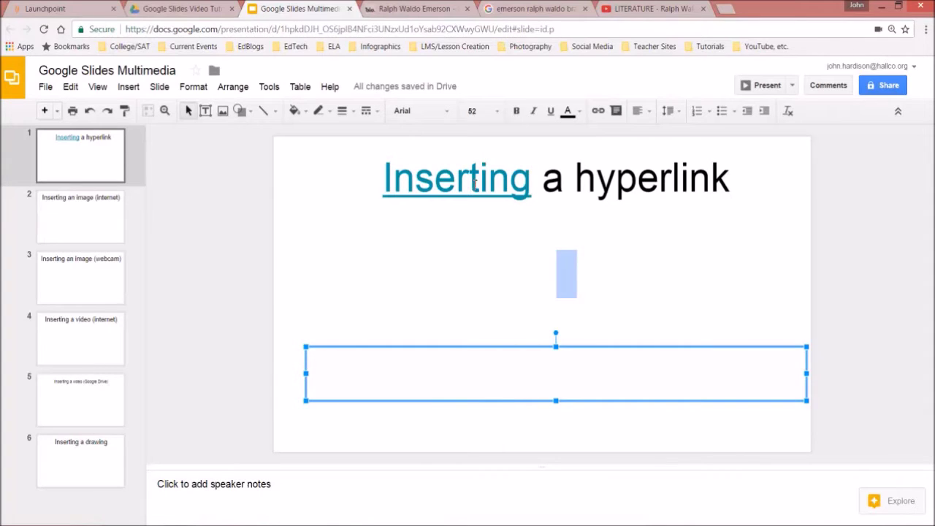
left_click(470, 181)
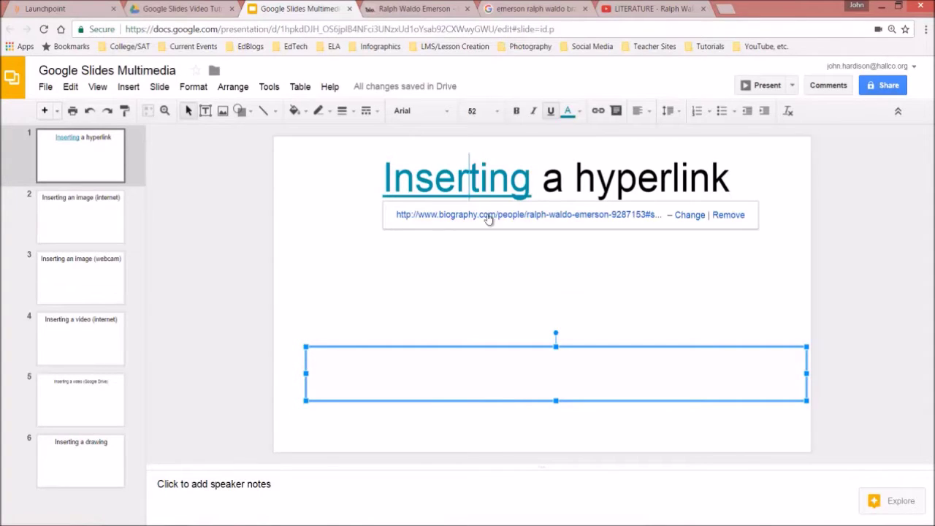
double_click(647, 292)
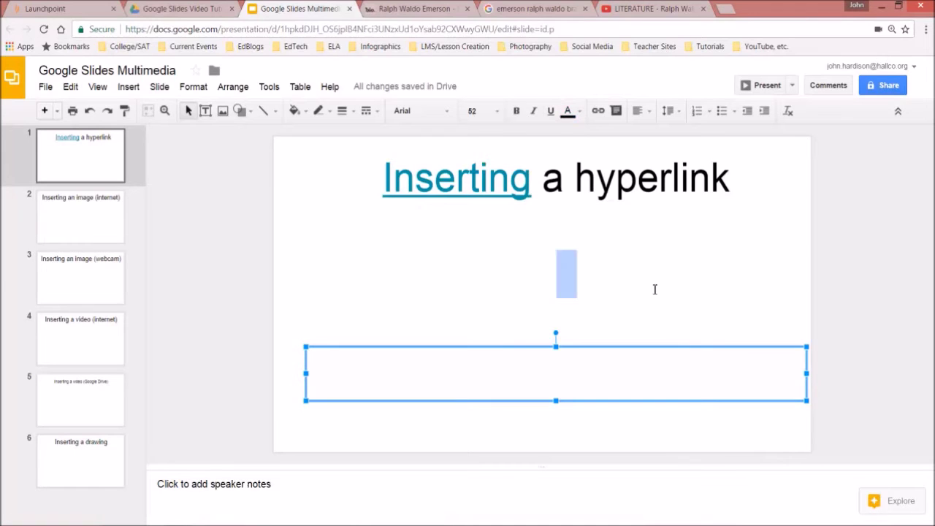
left_click(441, 286)
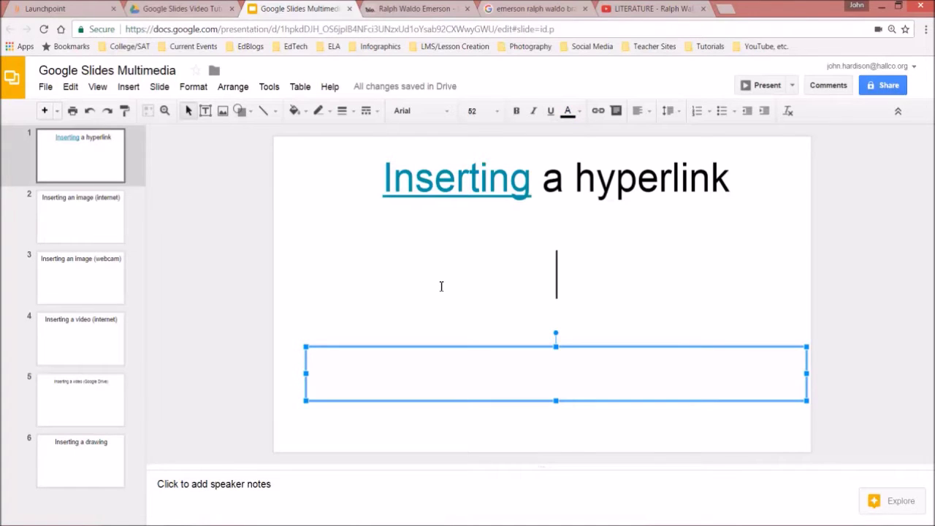
left_click(89, 234)
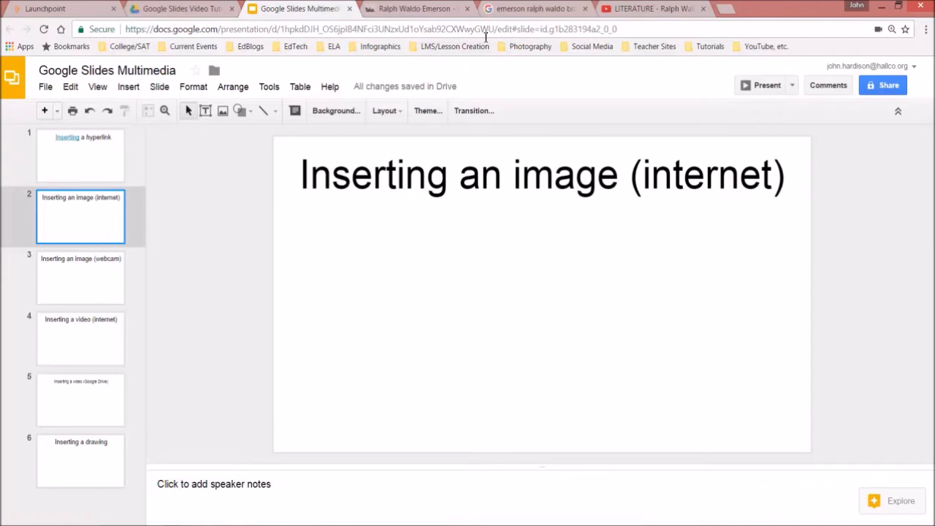
left_click(522, 11)
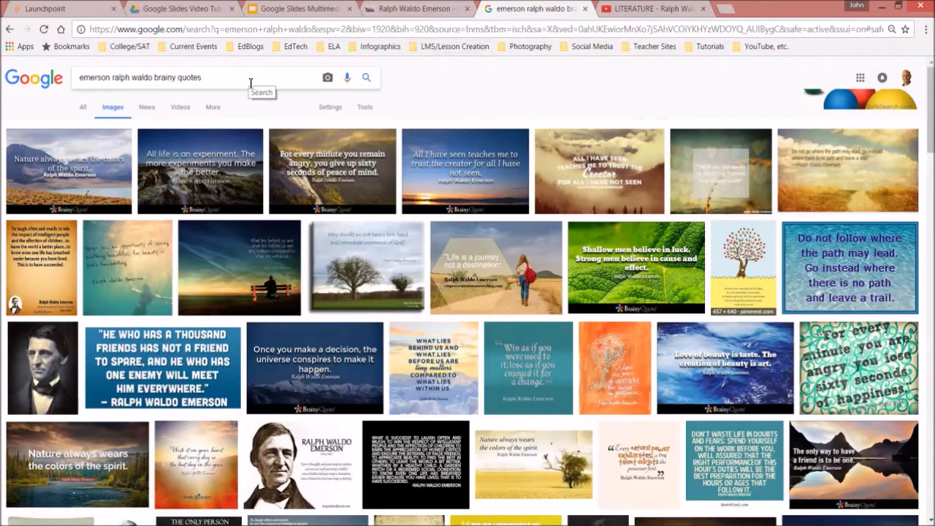
- Open the 'The ancestor of every action is a thought' quote image on its own
scroll(510, 285, "down", 3)
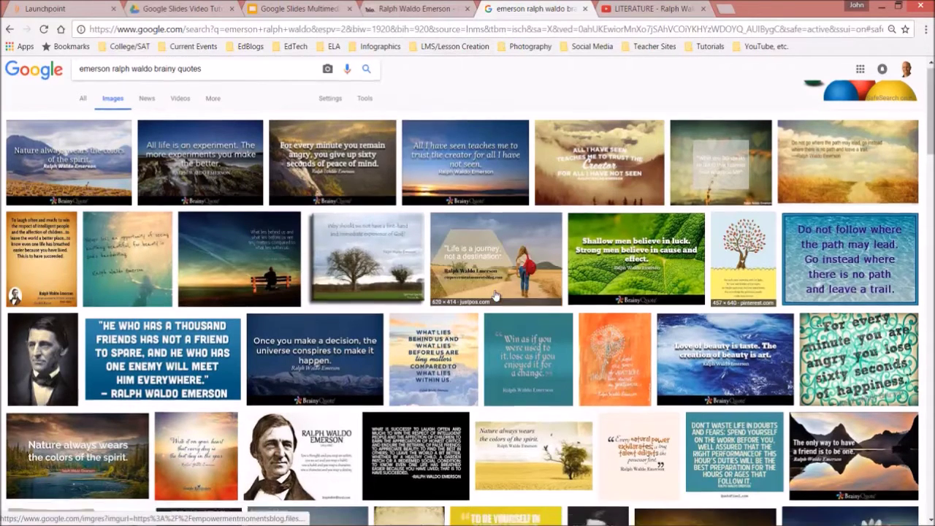
scroll(510, 284, "down", 5)
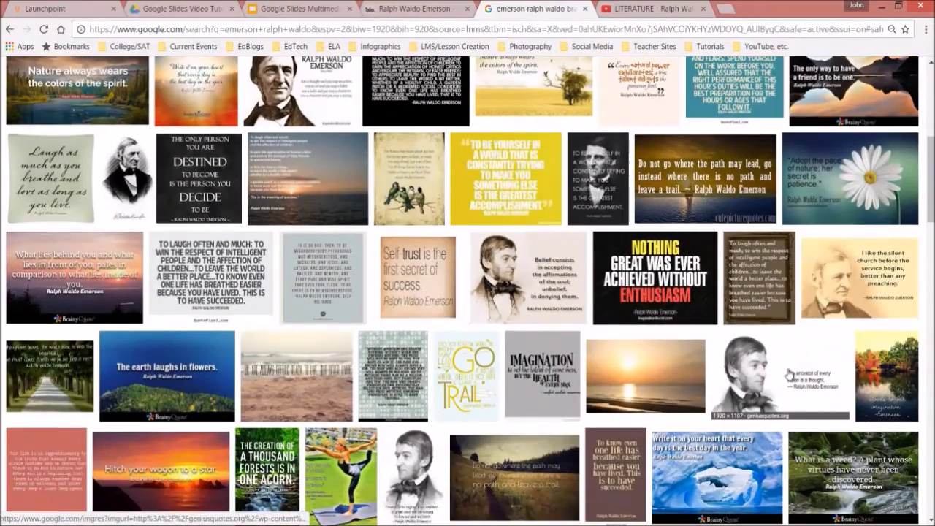
scroll(788, 373, "up", 7)
scroll(789, 374, "down", 3)
left_click(766, 394)
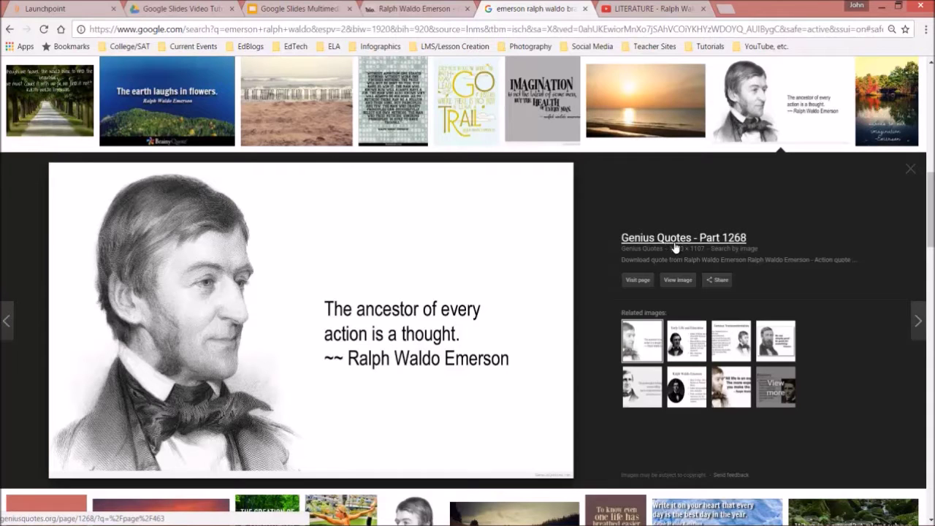
left_click(677, 281)
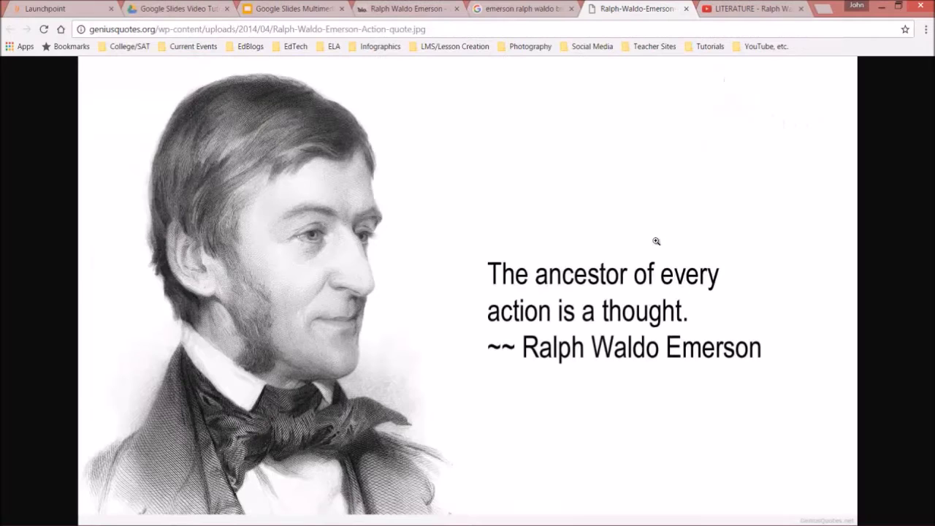
- Copy the quote image's web address and return to the Slides deck
left_click(441, 31)
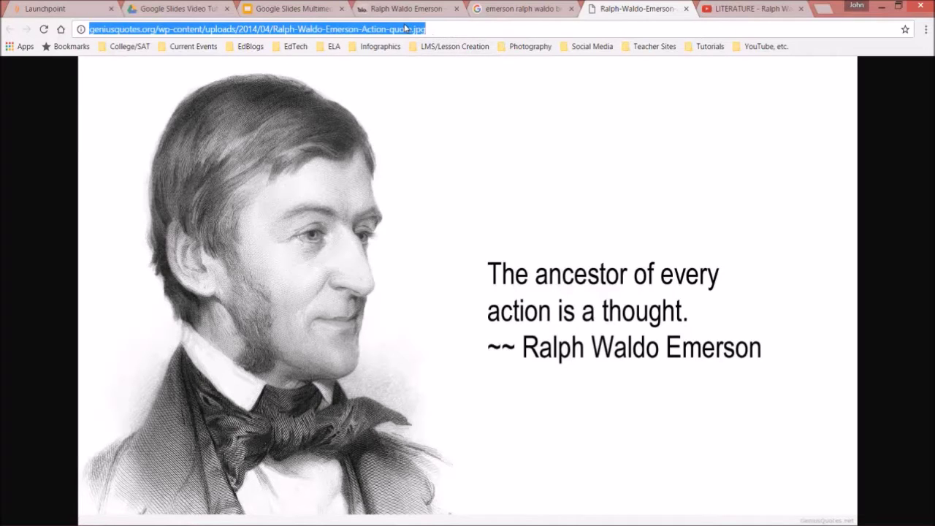
right_click(405, 30)
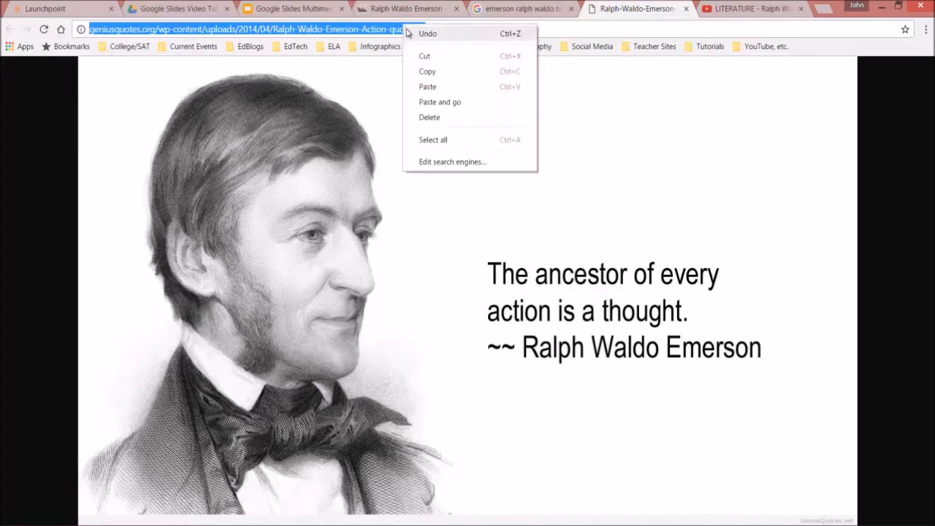
left_click(434, 71)
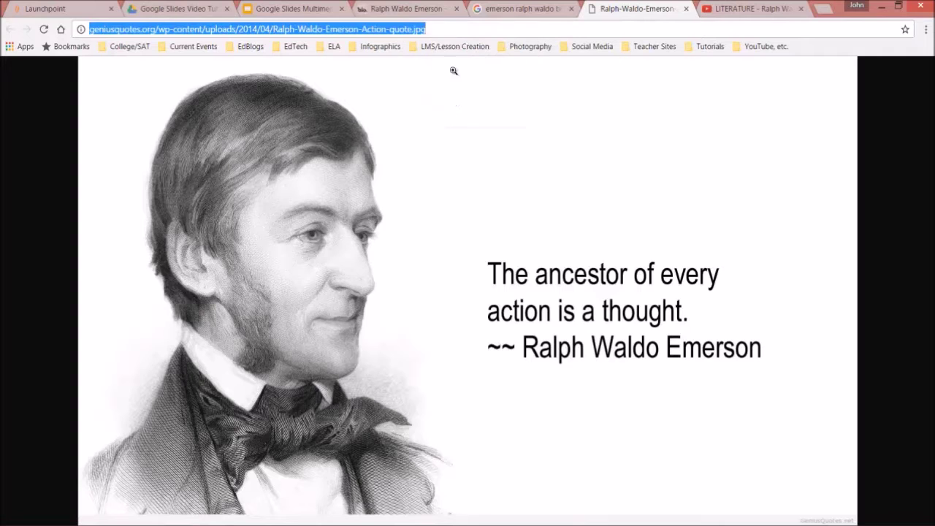
left_click(293, 9)
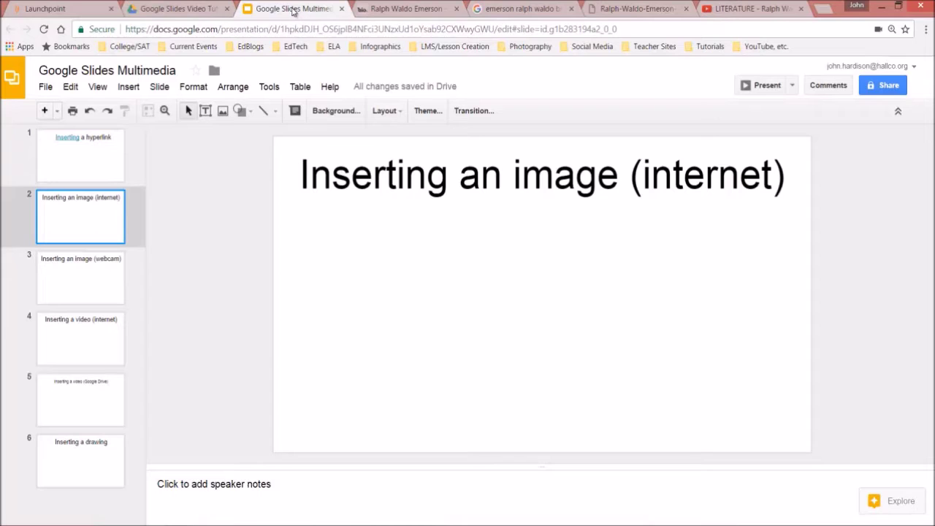
- Insert the Emerson quote image on slide 2 from its pasted URL
left_click(136, 88)
left_click(158, 152)
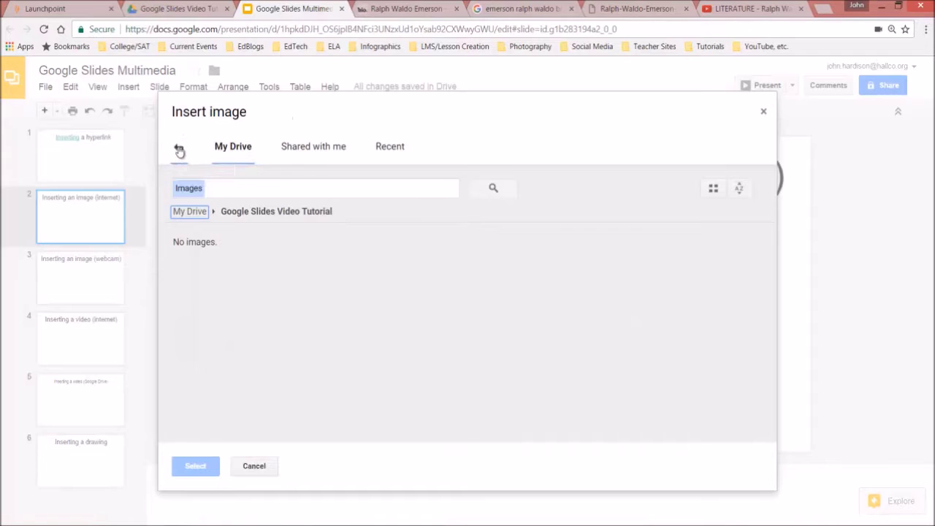
left_click(178, 149)
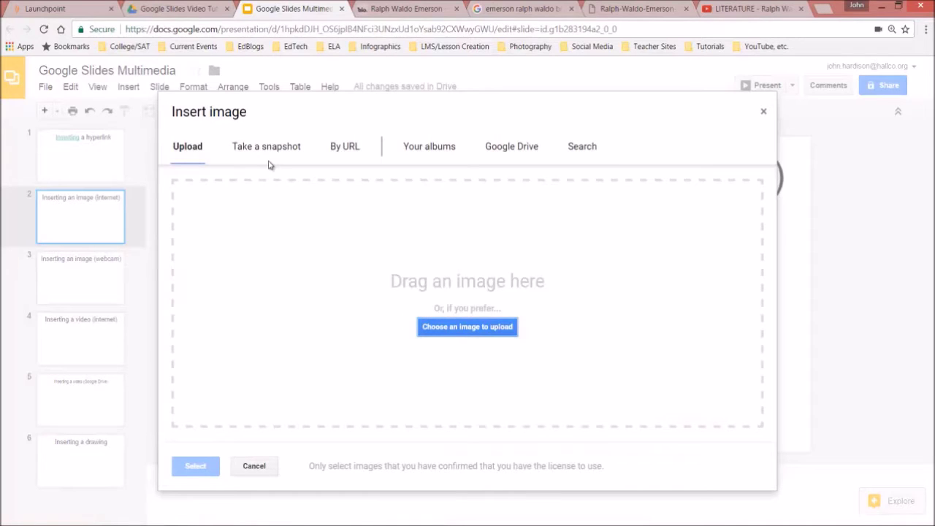
left_click(345, 149)
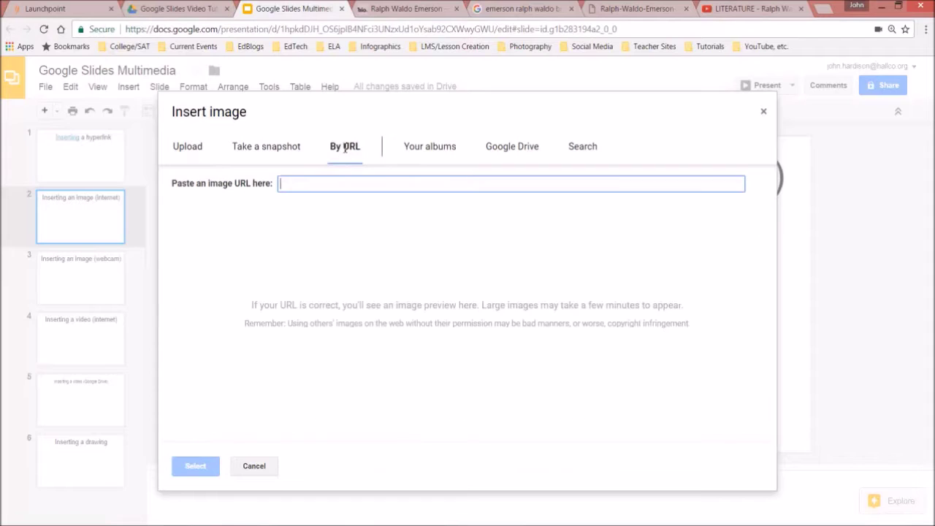
right_click(316, 184)
left_click(355, 260)
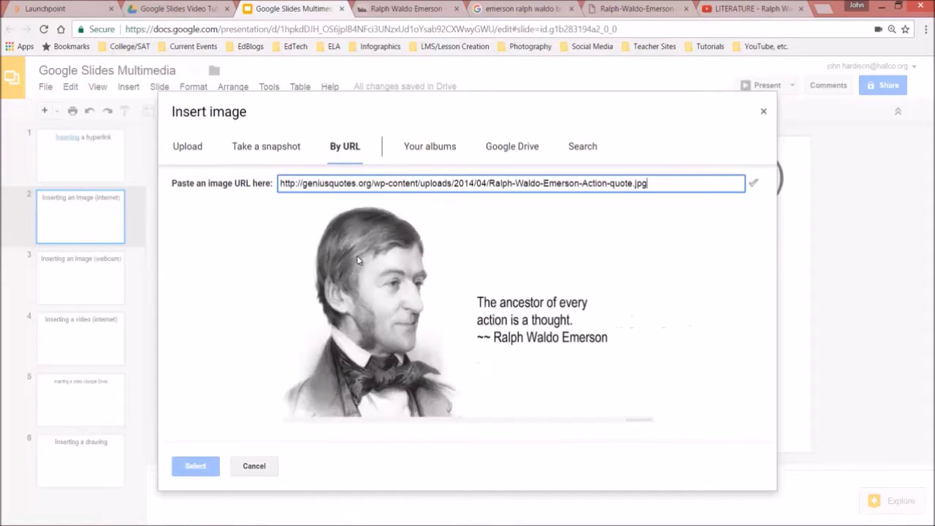
left_click(204, 465)
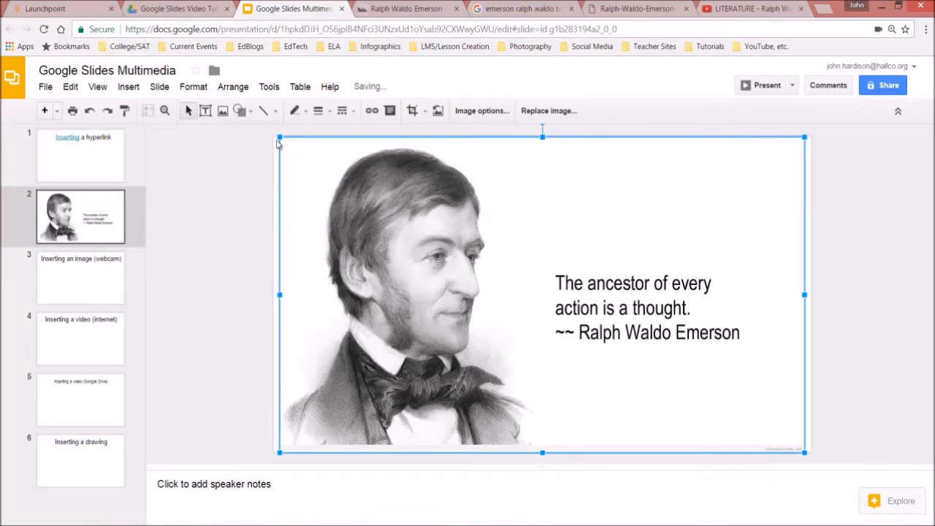
- Shrink and narrow the Emerson quote image below the title
left_click_drag(278, 142, 549, 246)
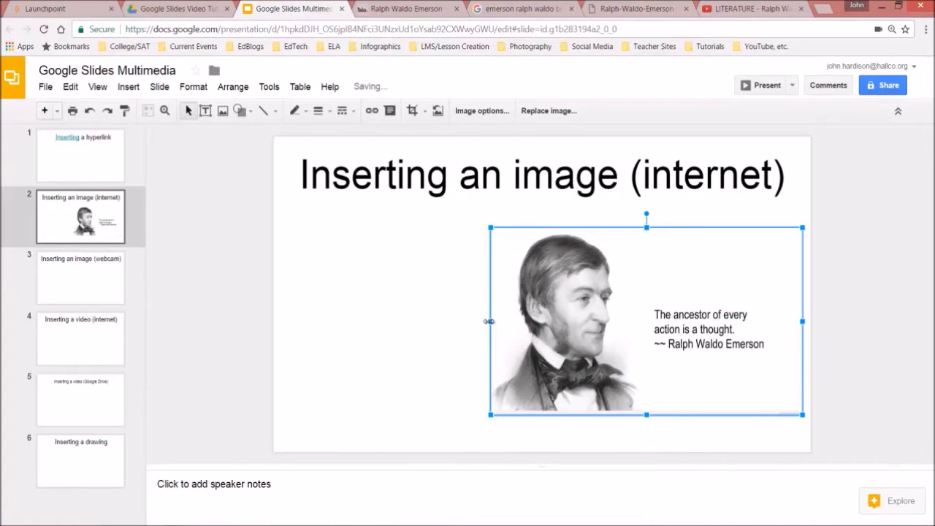
left_click_drag(488, 321, 544, 321)
left_click(409, 296)
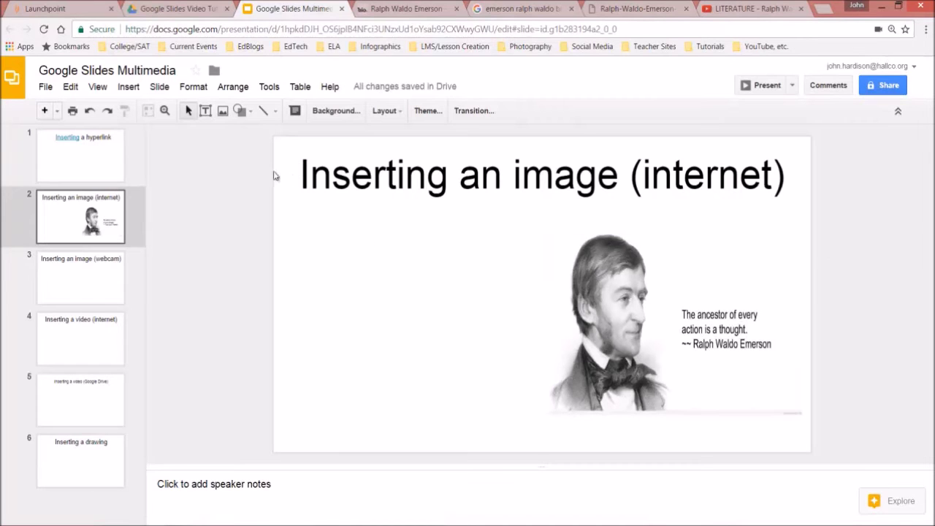
- Search images for 'ralph waldo emerson quotations' and insert the sunset quote image
left_click(129, 87)
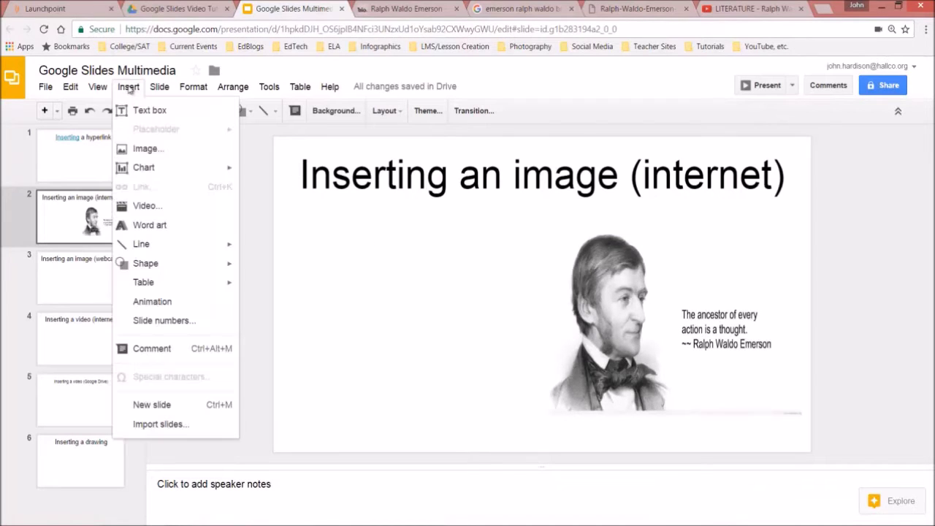
left_click(143, 149)
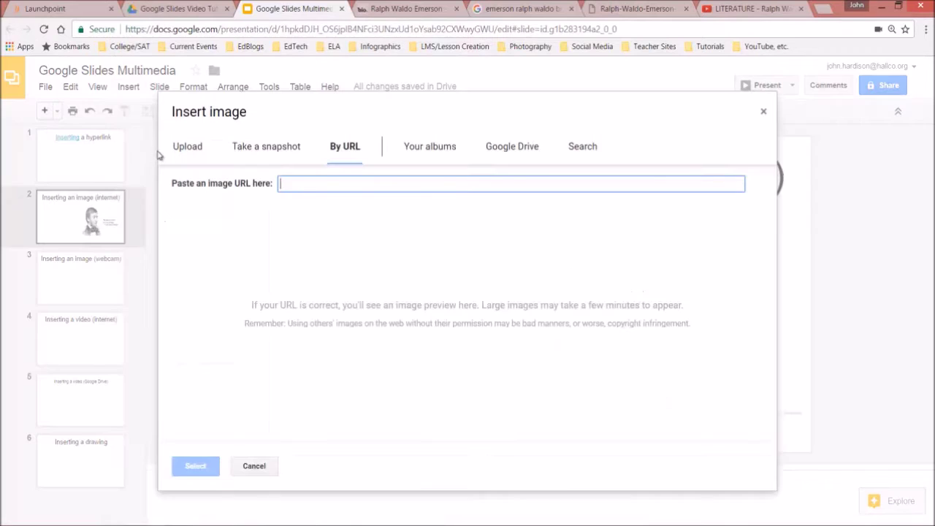
left_click(578, 148)
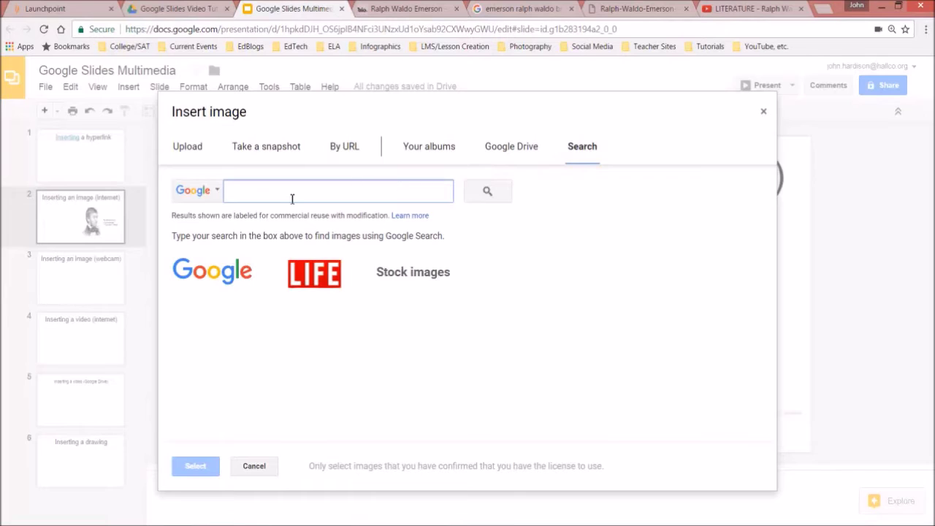
type("ralph waldo emerson quotations")
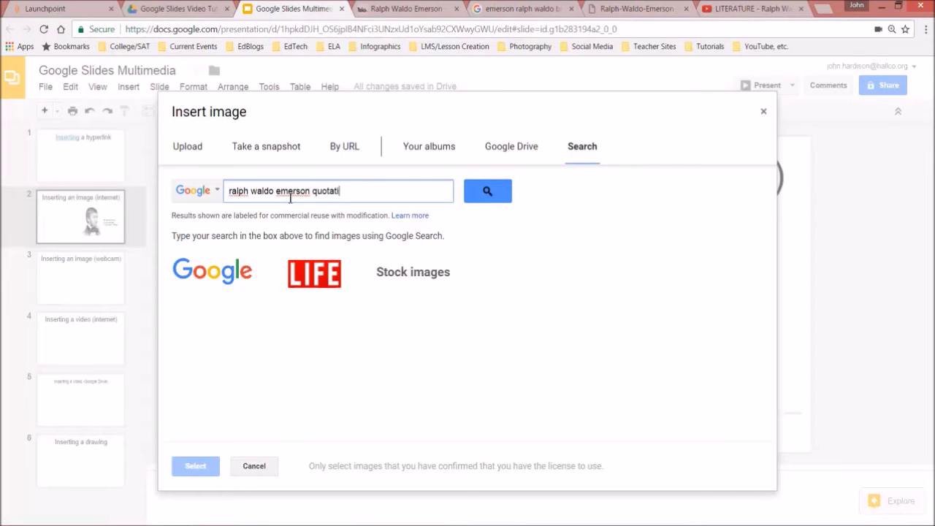
key("Return")
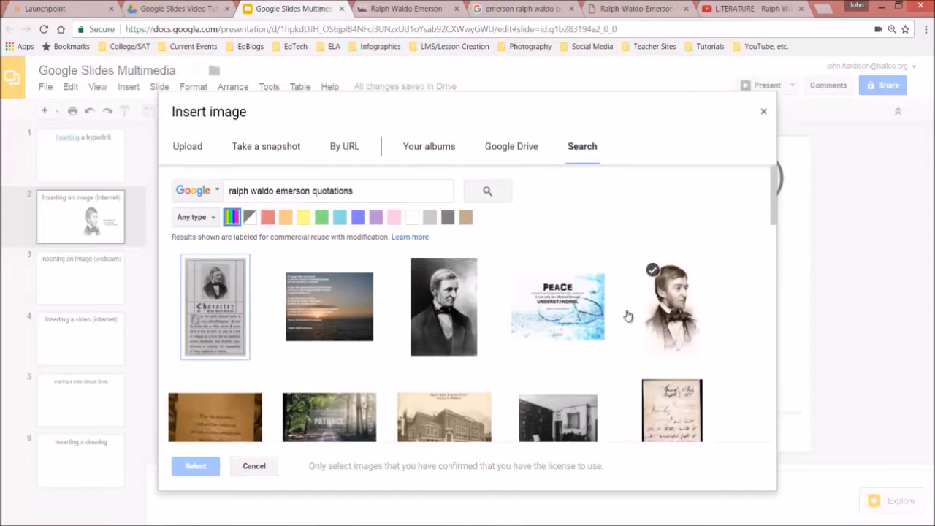
left_click(350, 308)
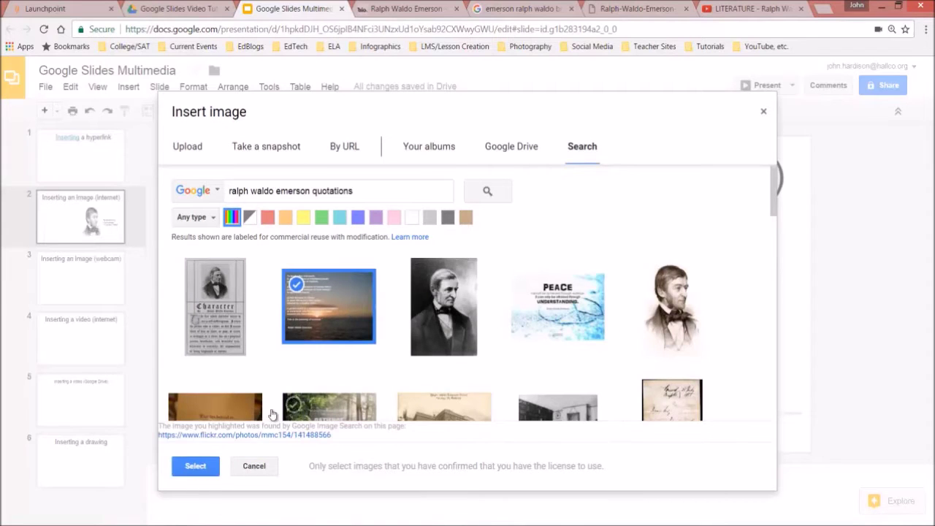
left_click(200, 468)
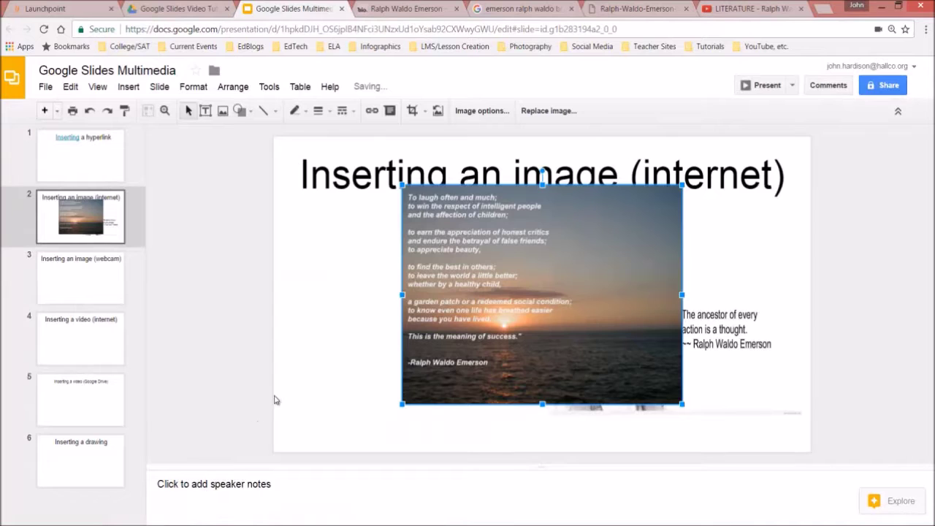
- Move the sunset image left of the portrait and narrow it, closing the reopened image panel
left_click_drag(439, 318, 349, 343)
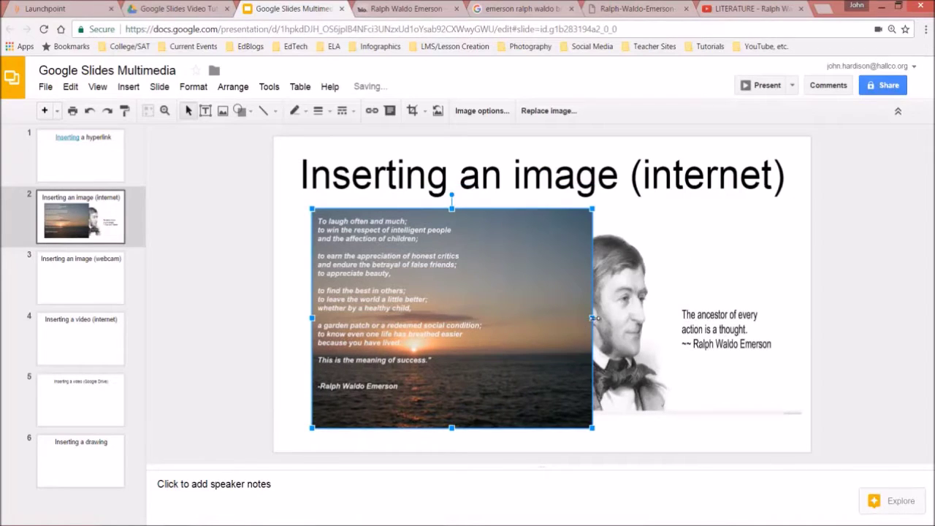
left_click_drag(523, 332, 498, 322)
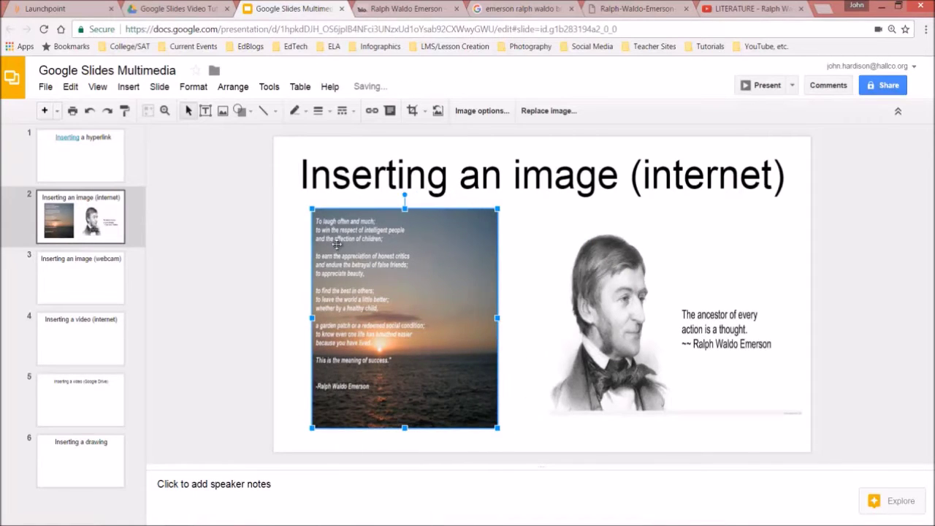
left_click(128, 87)
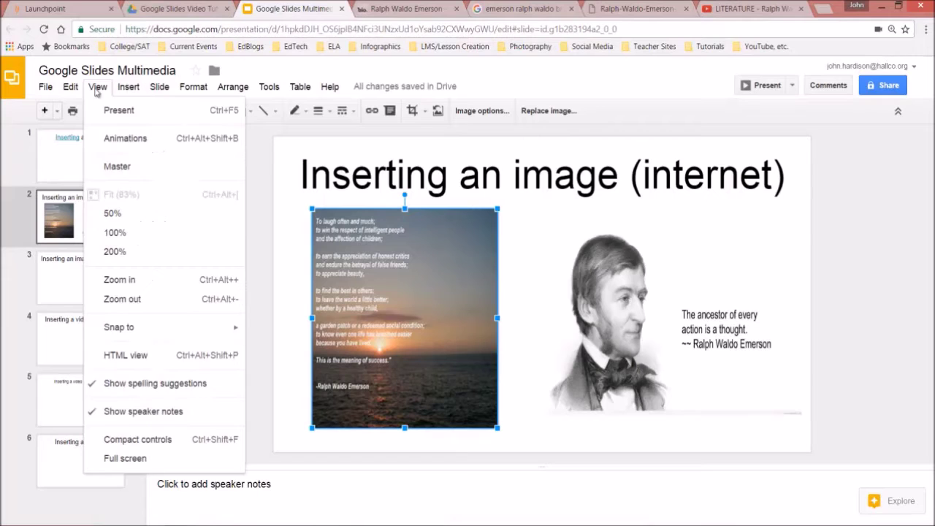
left_click(150, 149)
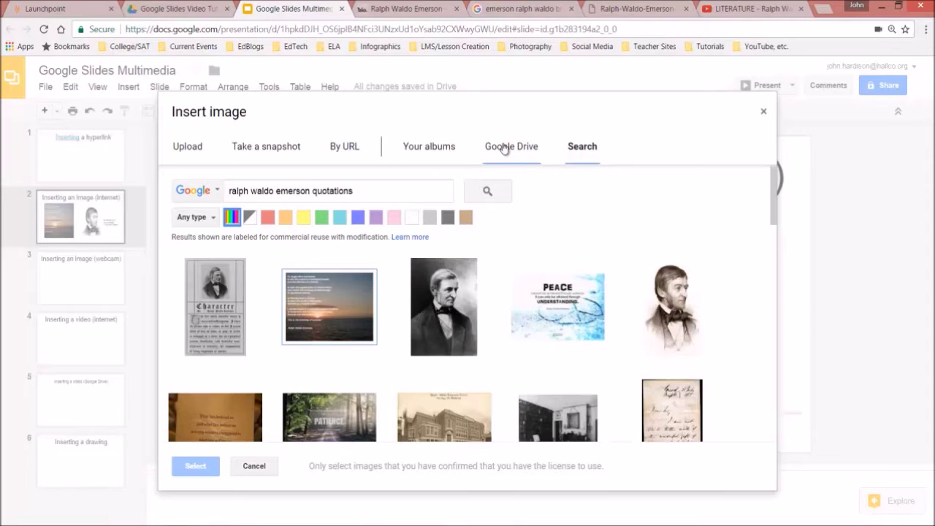
left_click(763, 111)
- On slide 3, allow camera access and insert a webcam snapshot
left_click(97, 295)
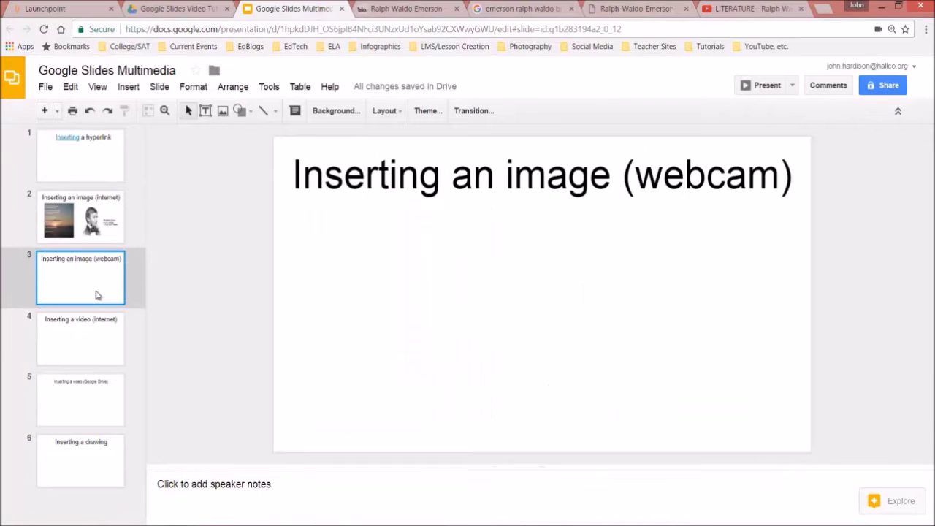
left_click(128, 86)
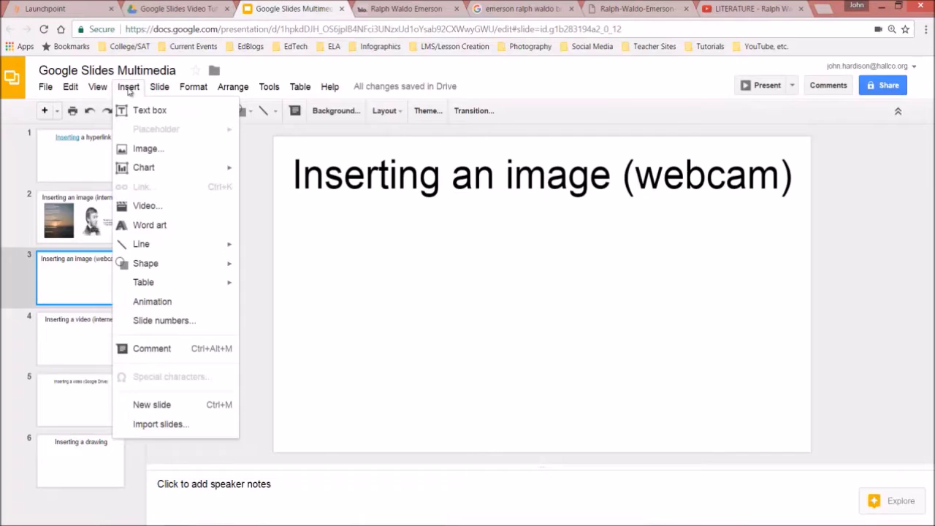
left_click(153, 149)
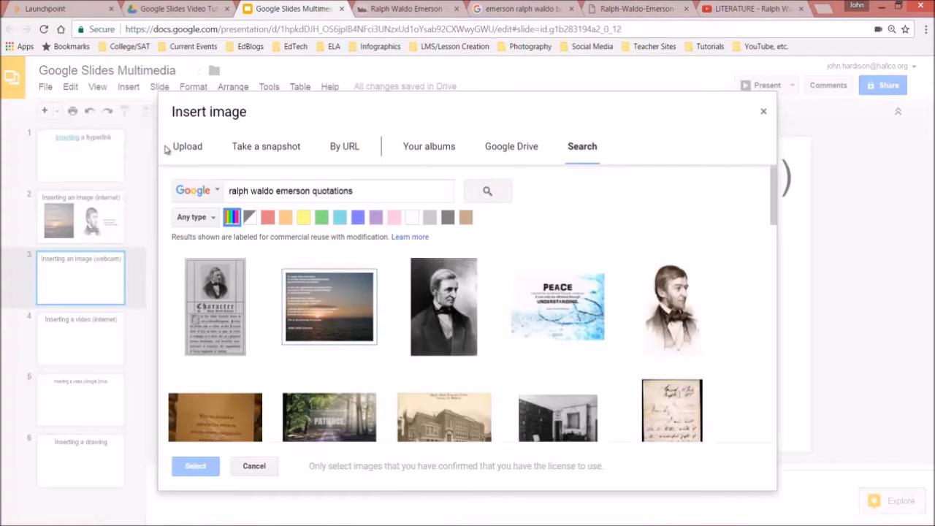
left_click(264, 150)
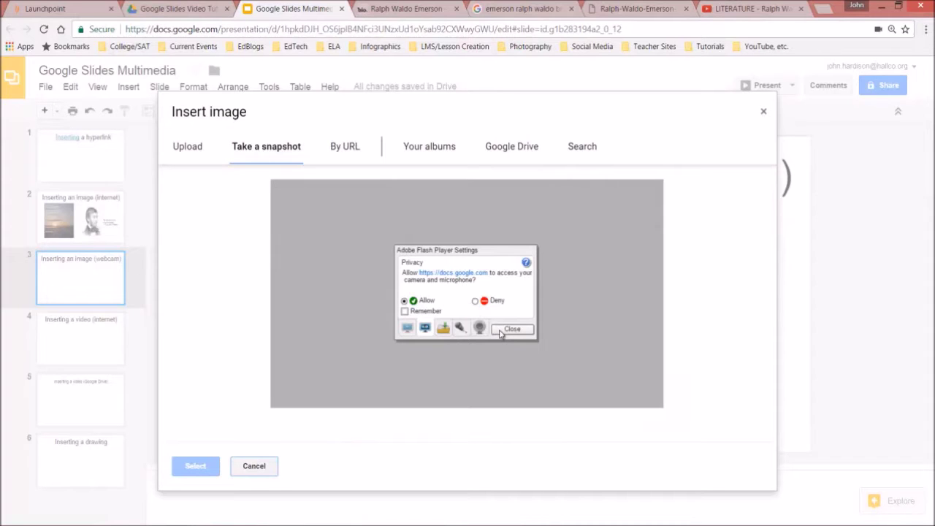
left_click(403, 301)
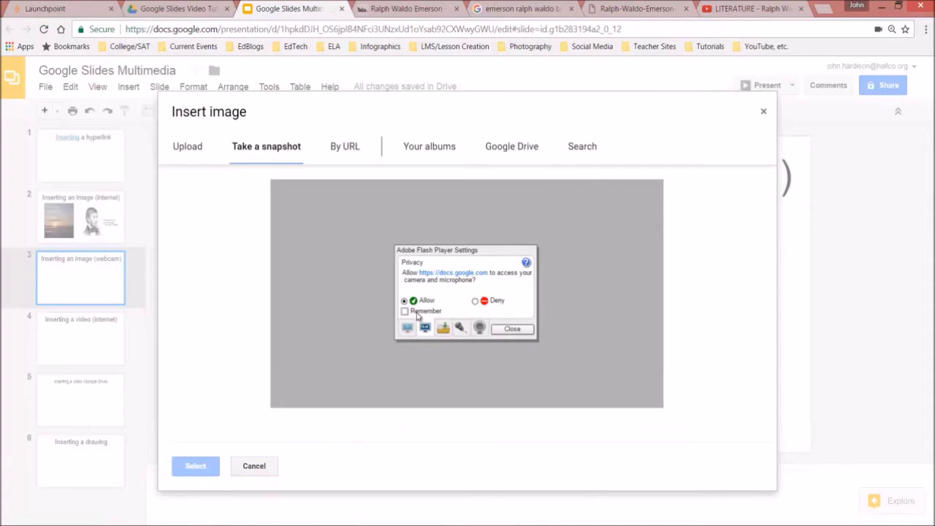
left_click(513, 330)
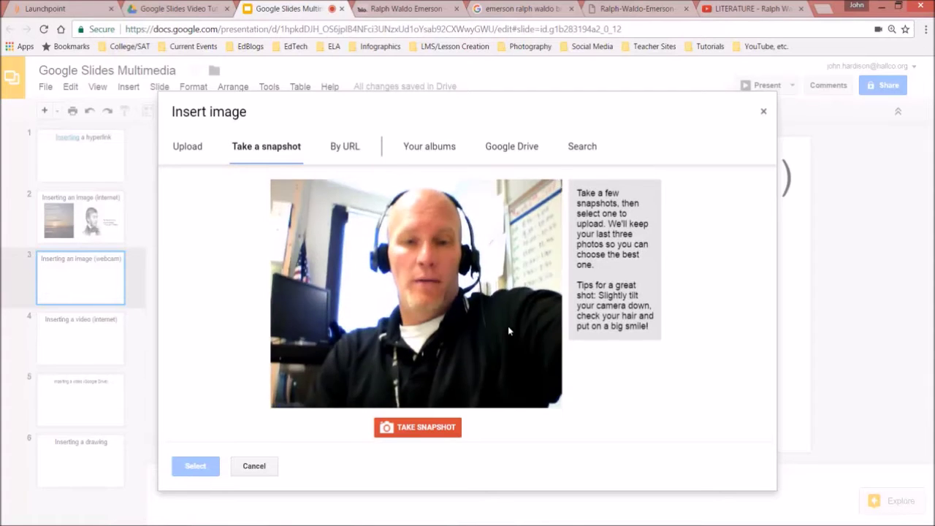
left_click(423, 428)
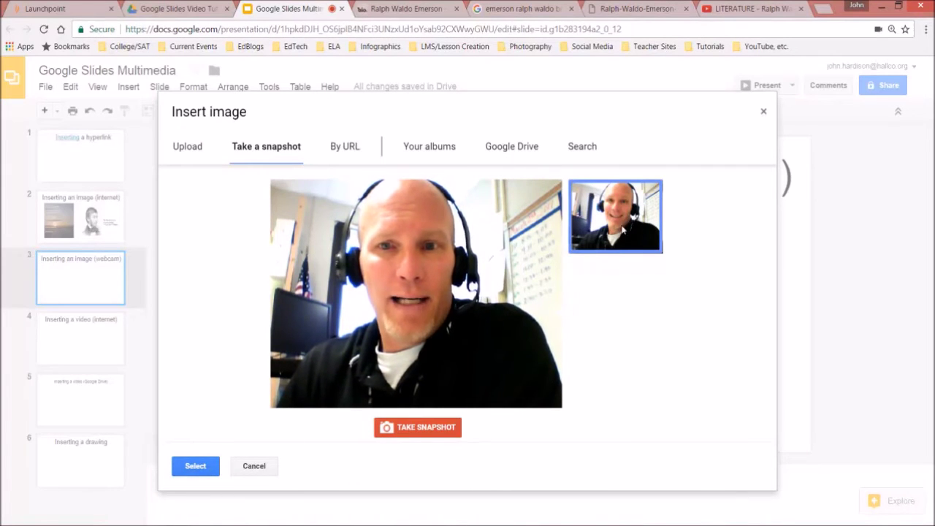
left_click(194, 466)
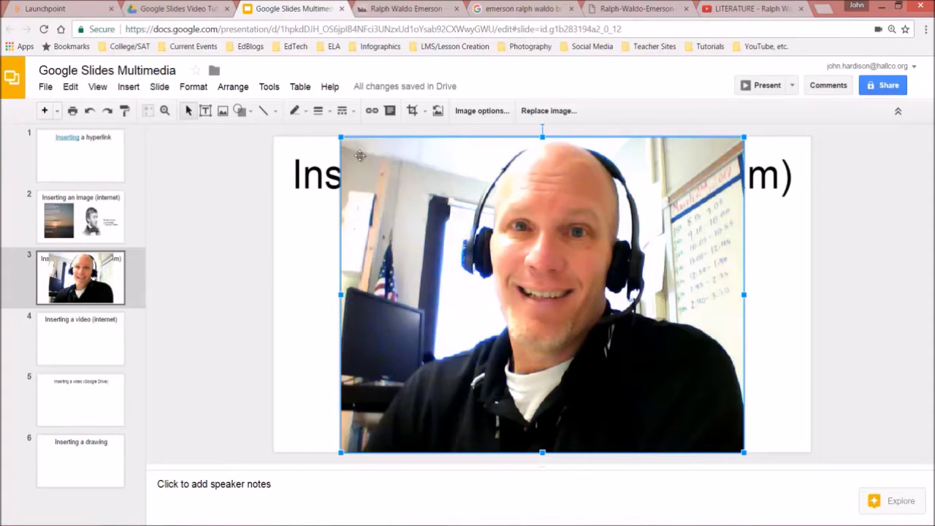
- Shrink the webcam photo to about half size and move it to the lower right
left_click_drag(341, 139, 522, 279)
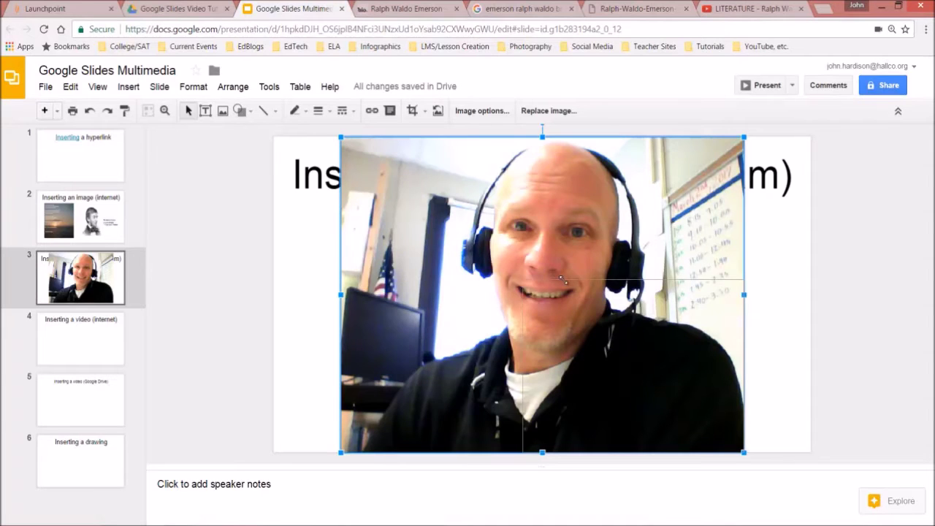
left_click_drag(602, 314, 660, 260)
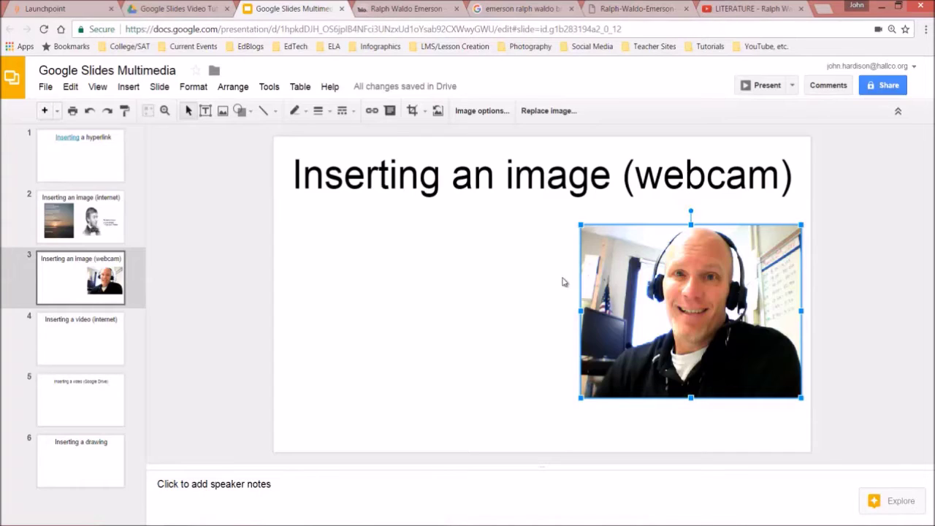
- Insert a second webcam snapshot showing 2+2=4 written on the board
left_click(134, 91)
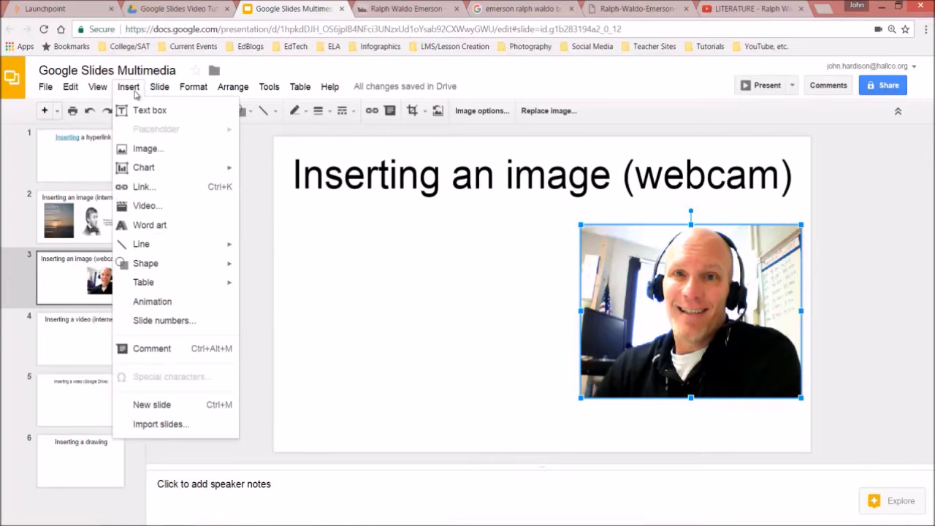
left_click(149, 150)
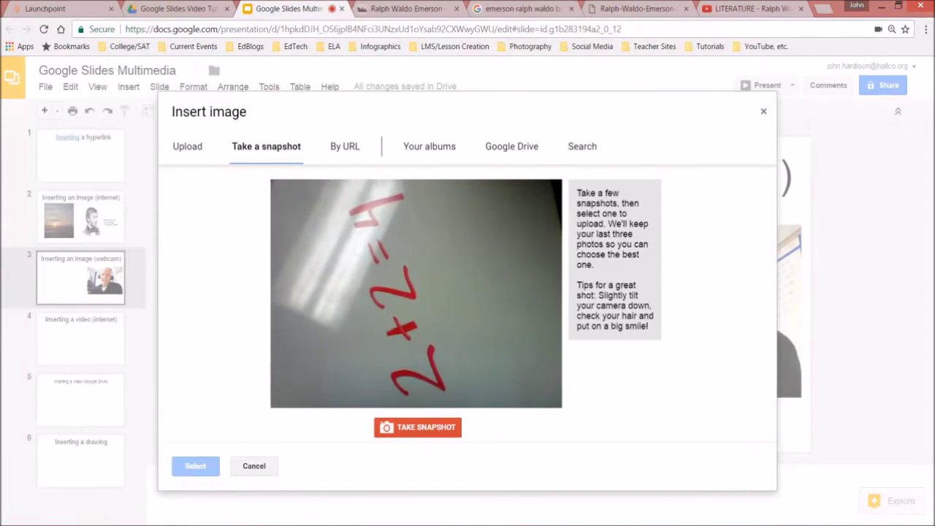
left_click(434, 431)
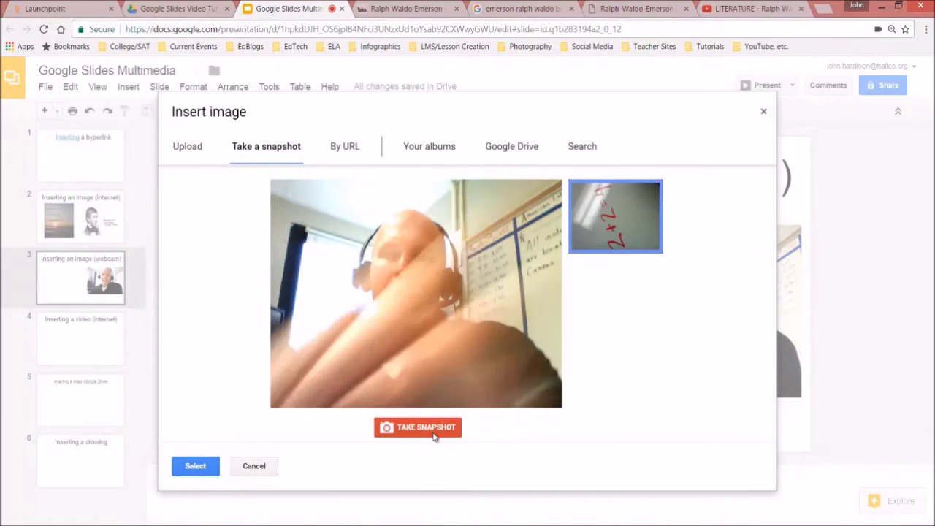
left_click(198, 467)
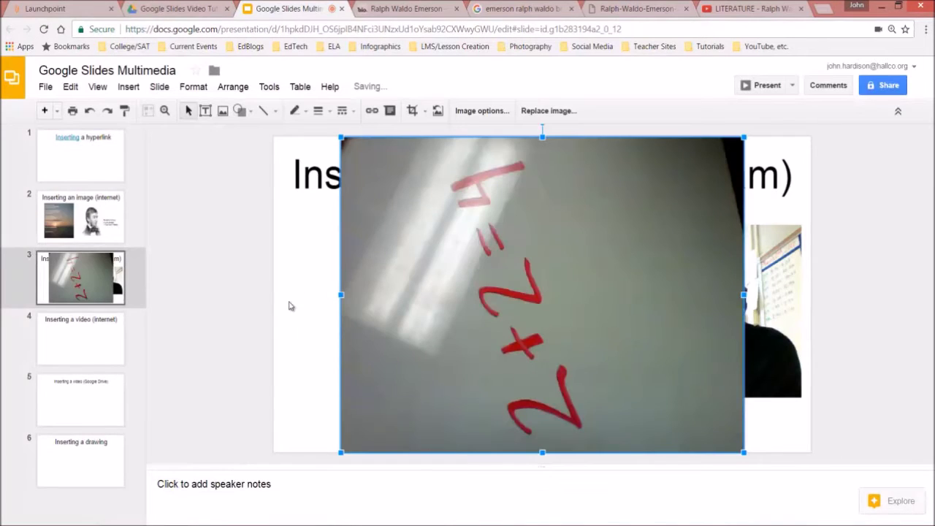
- Shrink, rotate and move the 2+2=4 photo to the left of the instructor's photo
left_click_drag(341, 137, 487, 250)
left_click_drag(521, 328, 331, 302)
left_click_drag(427, 213, 523, 328)
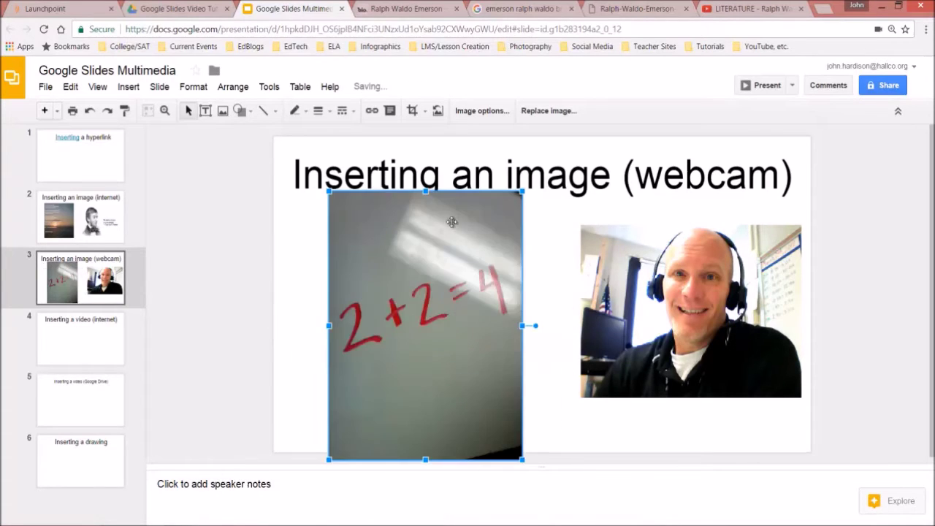
left_click_drag(329, 190, 333, 252)
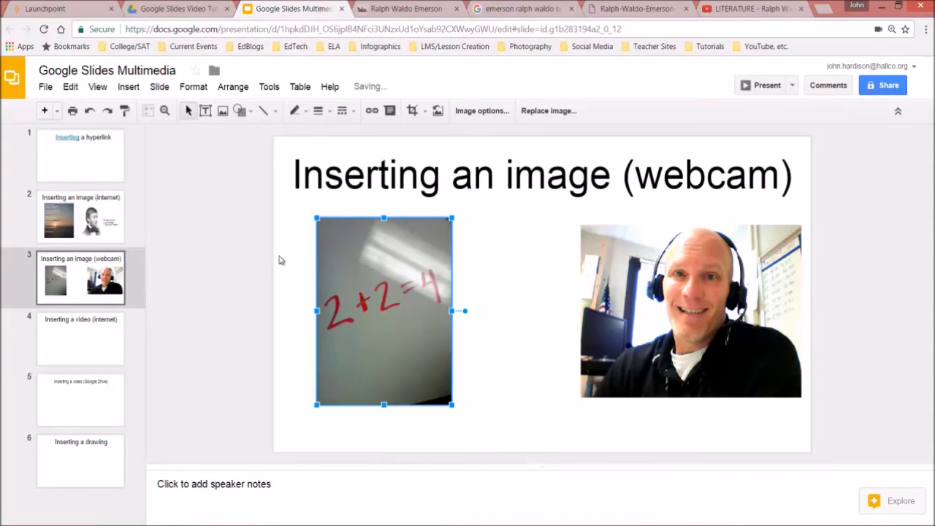
left_click(284, 271)
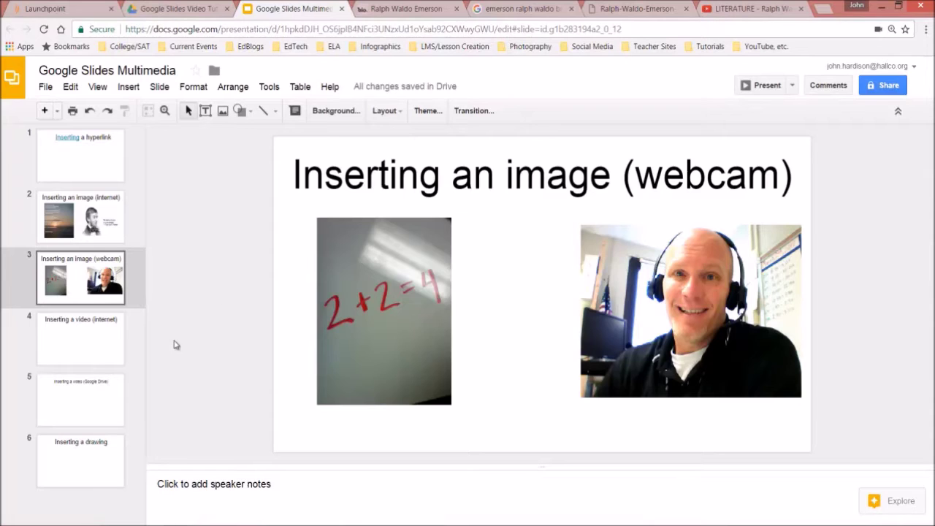
- On slide 4, search YouTube for 'cest away movie trailer' from the video insert dialog
left_click(67, 346)
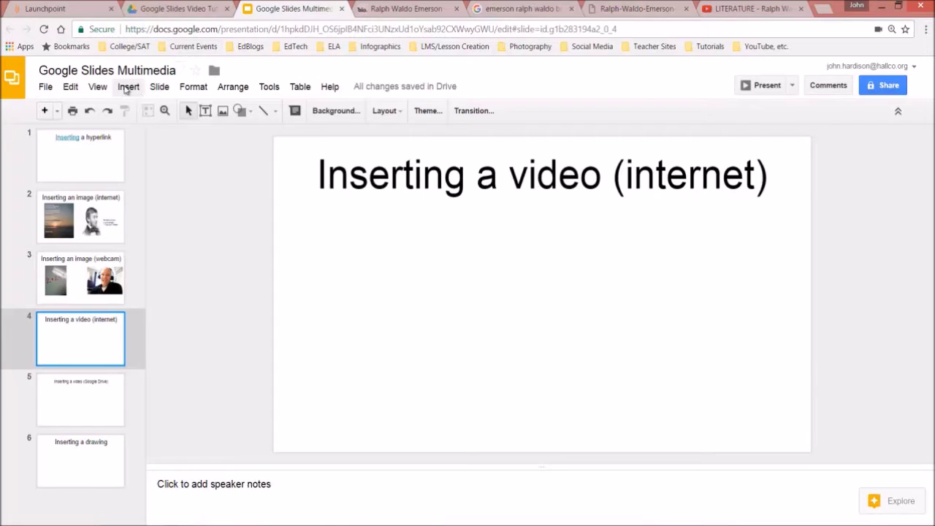
left_click(127, 88)
left_click(155, 208)
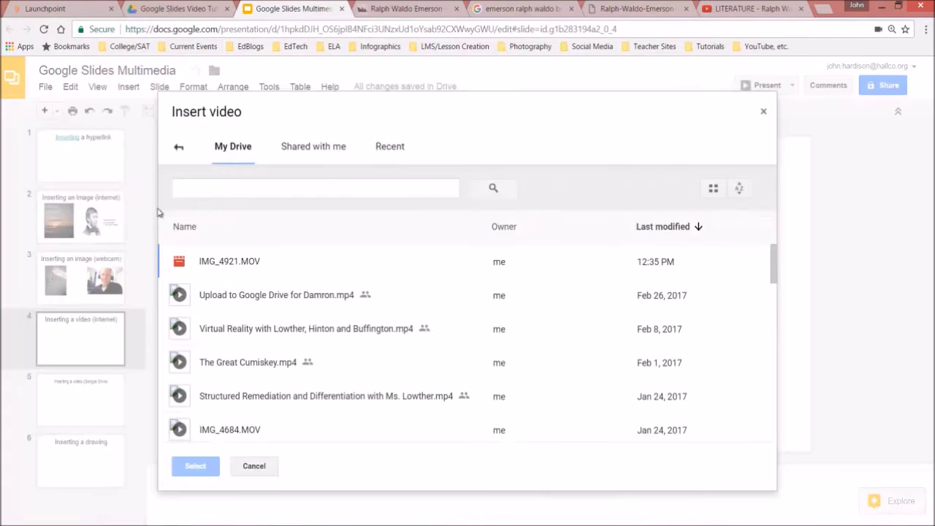
left_click(179, 148)
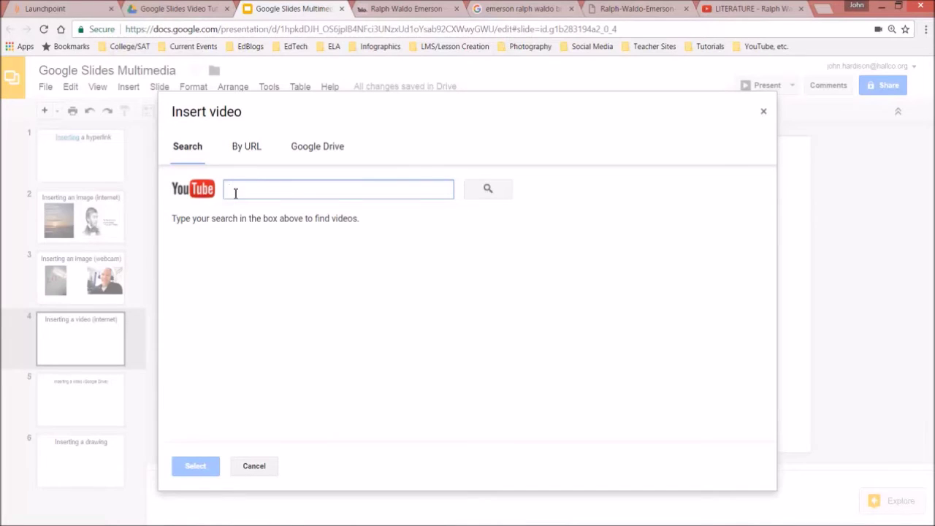
type("ce")
type("st away movie trailer")
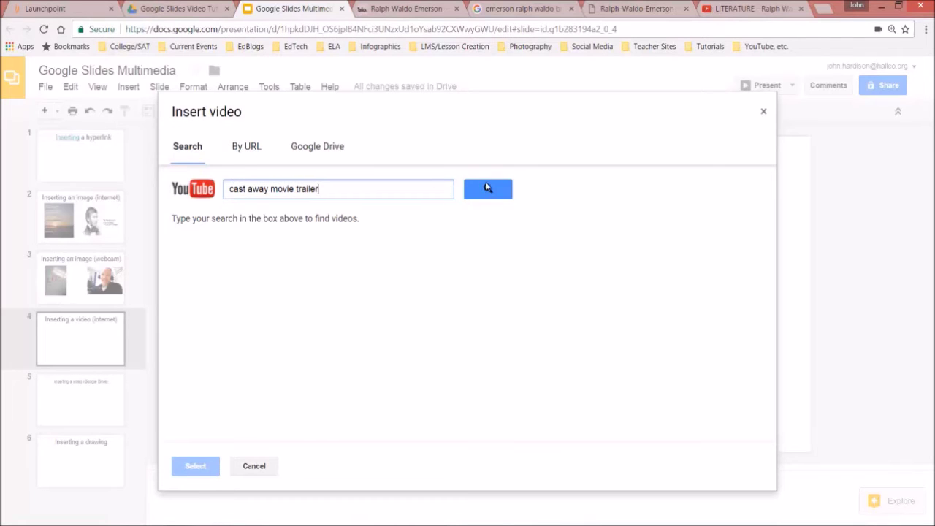
left_click(488, 188)
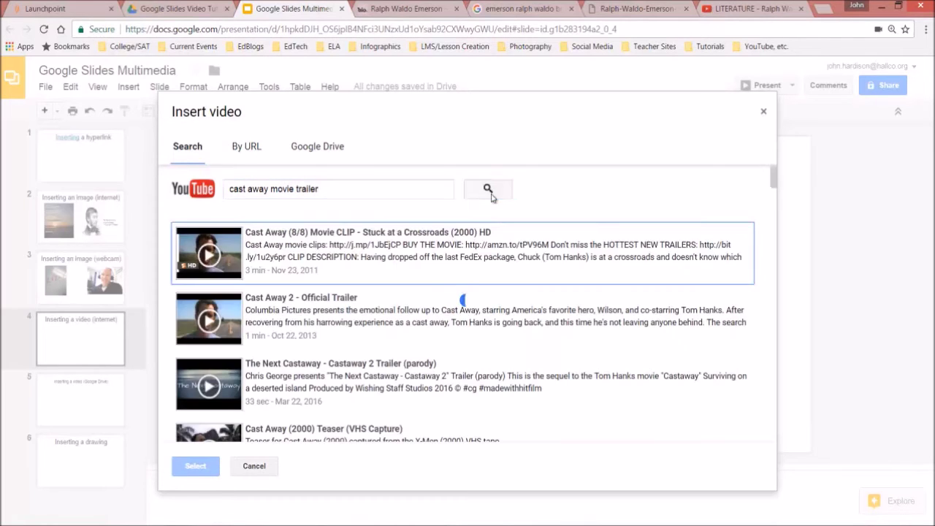
- Insert the Cast Away (8/8) Movie CLIP, shrink it and move it left
left_click(286, 253)
left_click(211, 467)
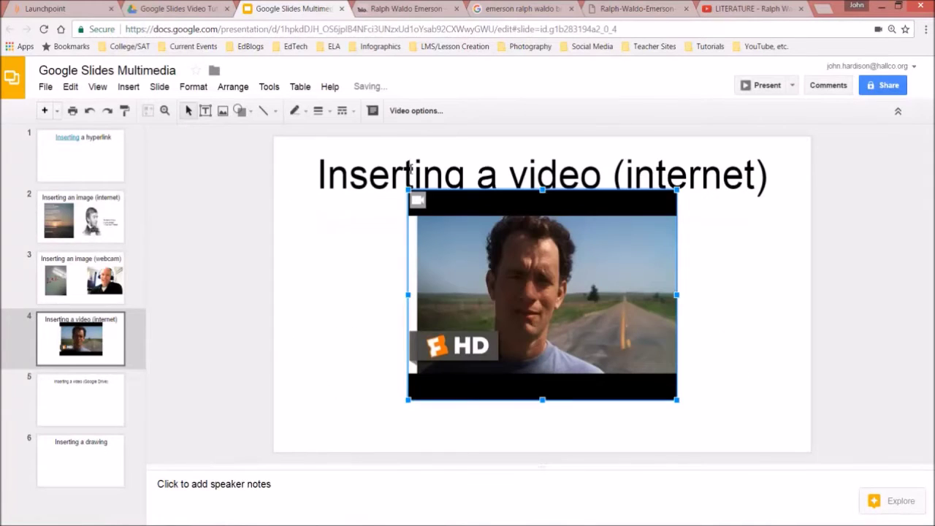
left_click_drag(408, 190, 480, 246)
left_click_drag(520, 281, 334, 276)
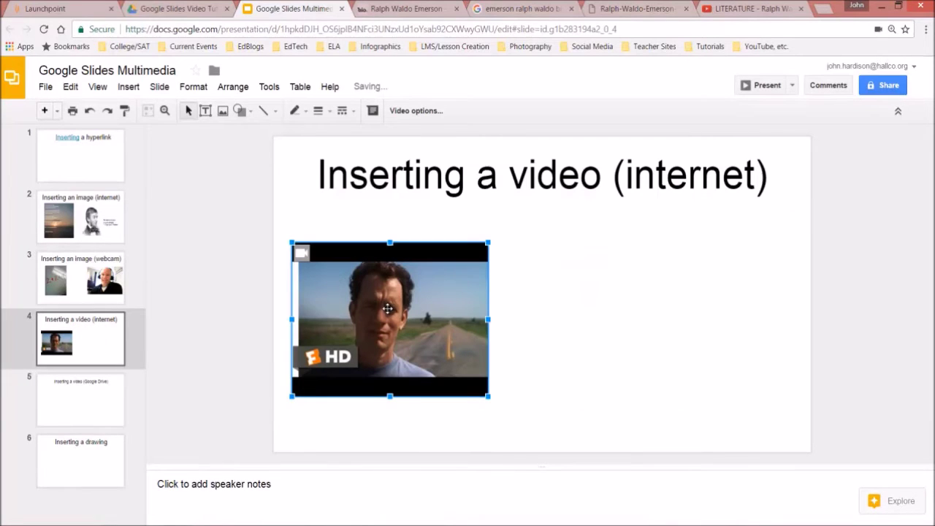
left_click(759, 86)
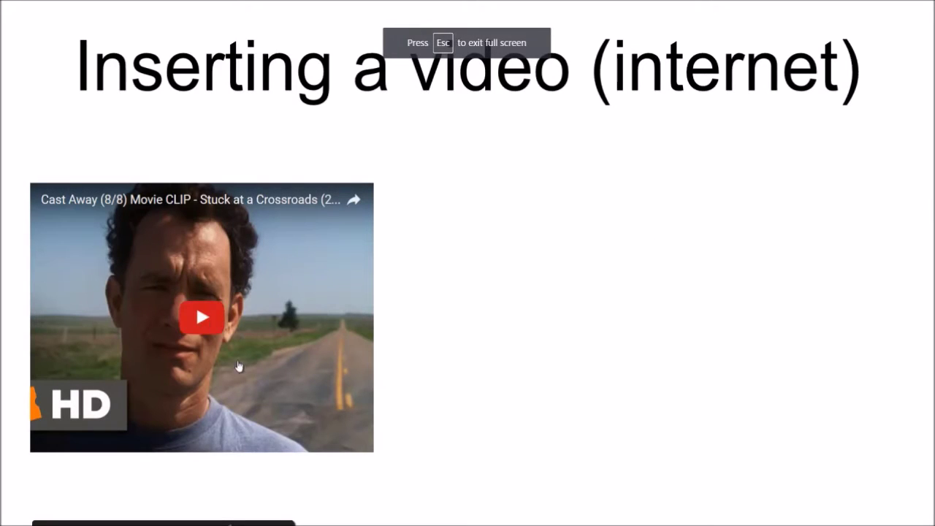
key("Escape")
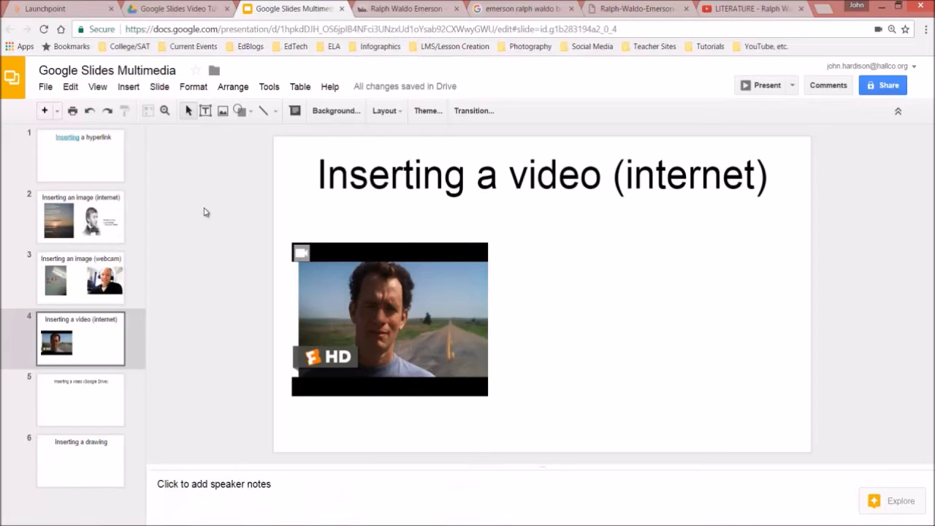
left_click(756, 9)
- Reopen the Emerson video's Share box and select its youtu.be short link
scroll(449, 275, "up", 2)
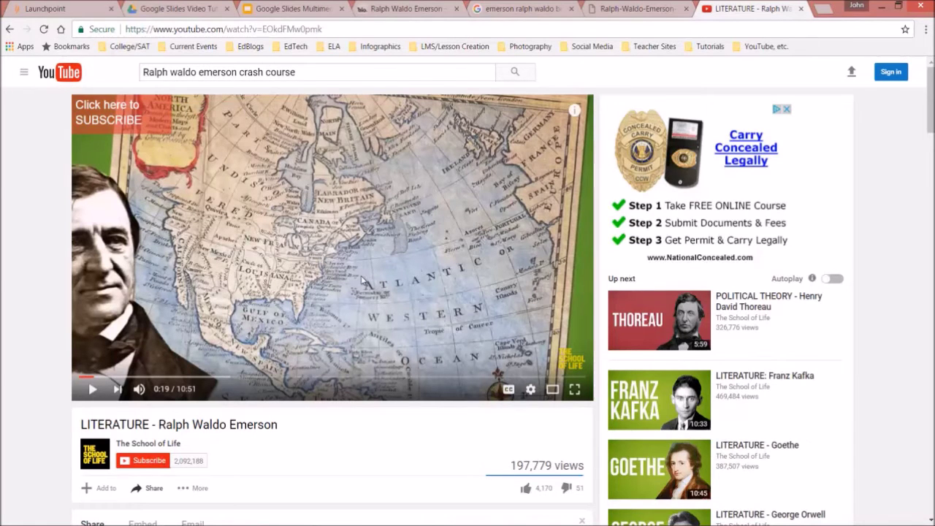
scroll(360, 280, "down", 2)
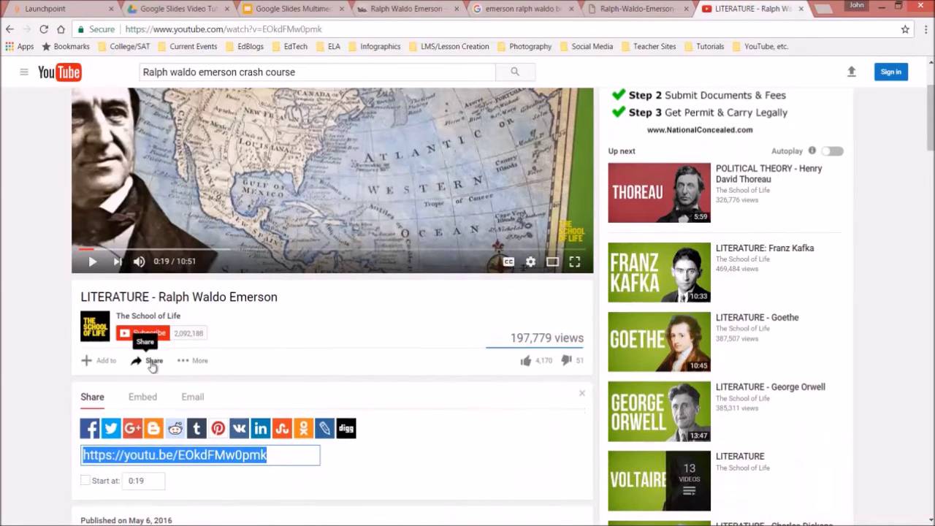
left_click(151, 363)
left_click(151, 362)
left_click_drag(270, 460, 56, 449)
key("ctrl+c")
- Insert the copied Emerson YouTube link as a video on slide 4
left_click(279, 9)
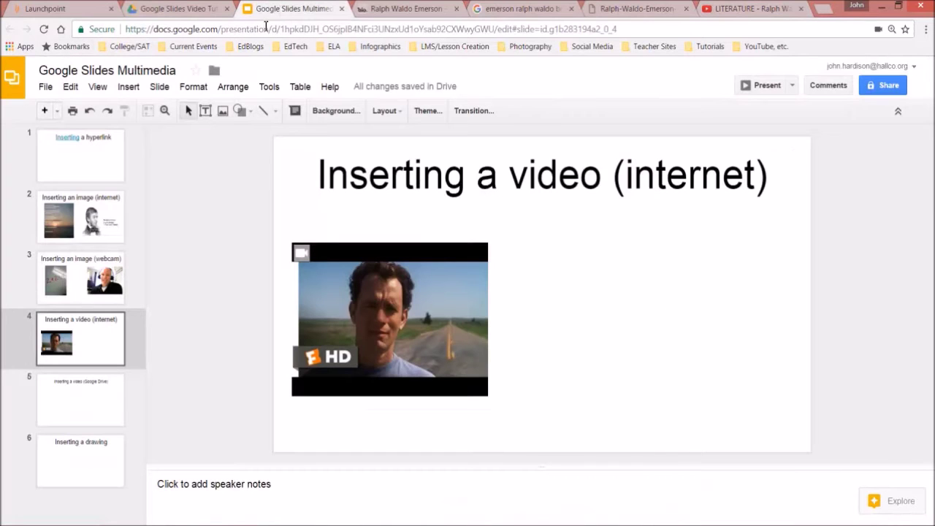
left_click(131, 87)
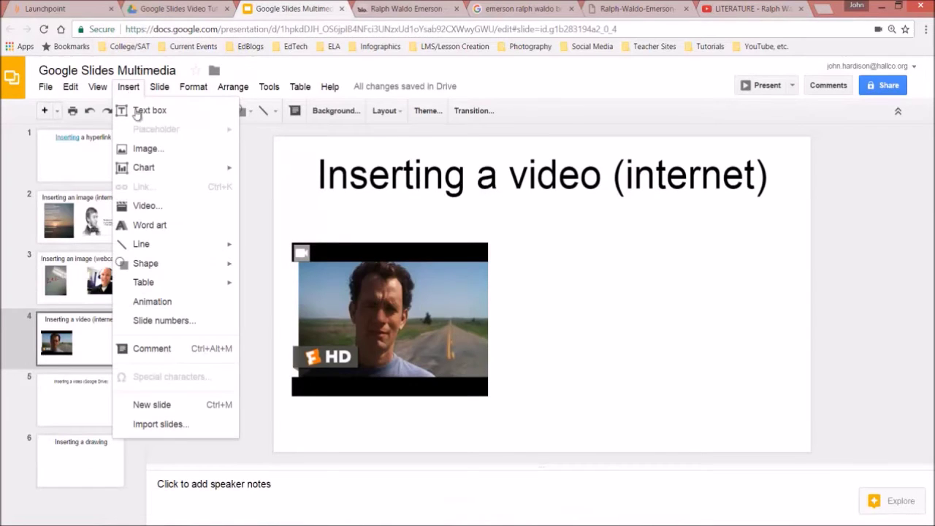
left_click(139, 205)
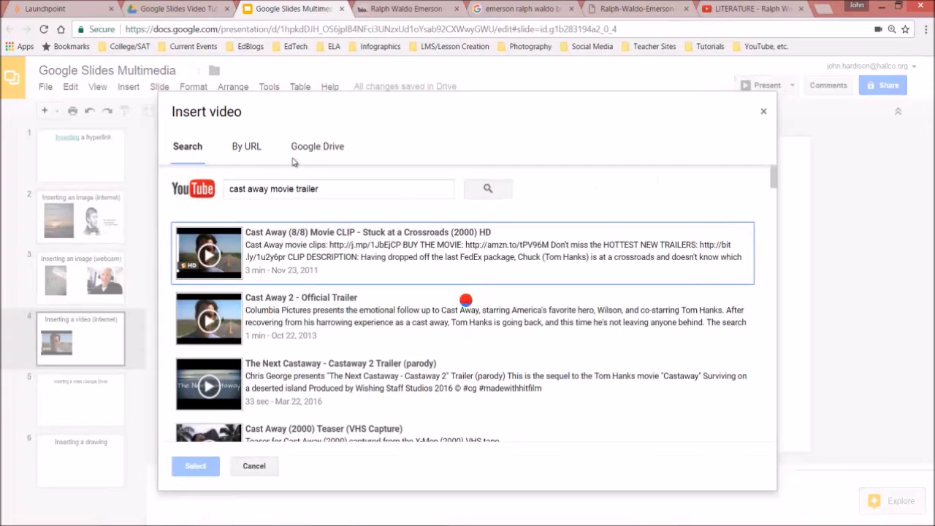
left_click(247, 148)
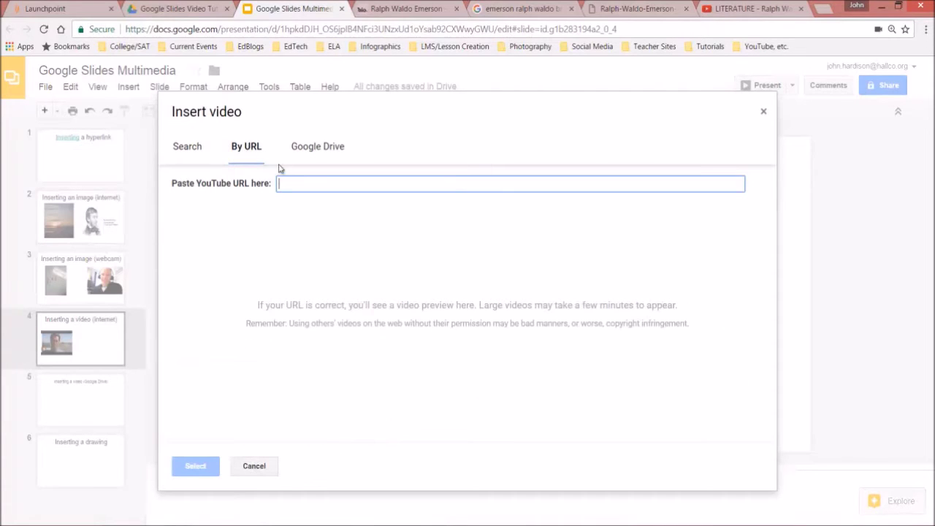
right_click(285, 185)
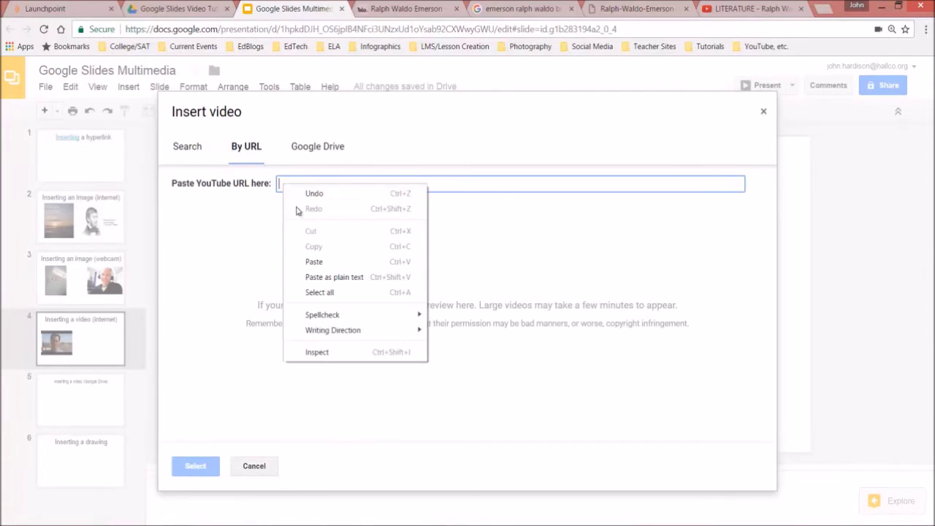
left_click(319, 260)
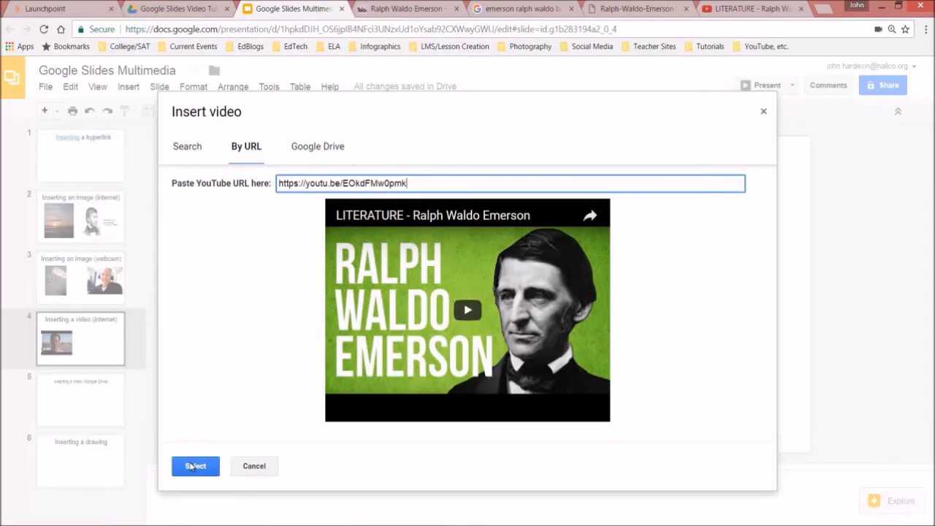
left_click(193, 465)
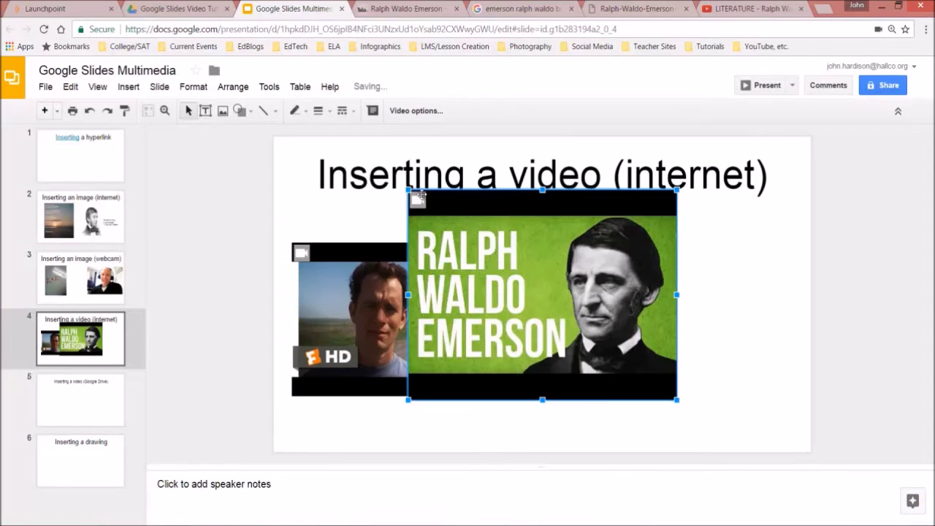
- Shrink the Emerson video and place it right of the Cast Away clip
left_click_drag(551, 276, 540, 281)
left_click_drag(574, 315, 552, 238)
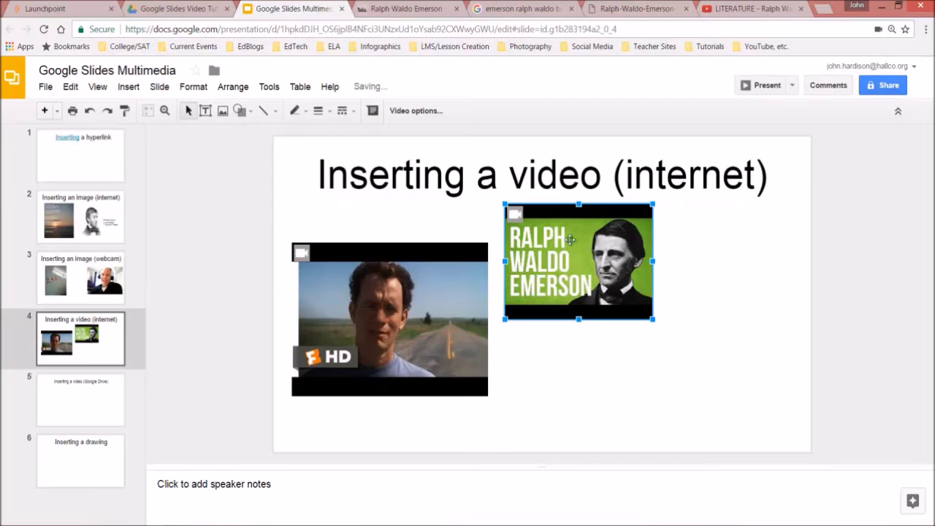
left_click(748, 11)
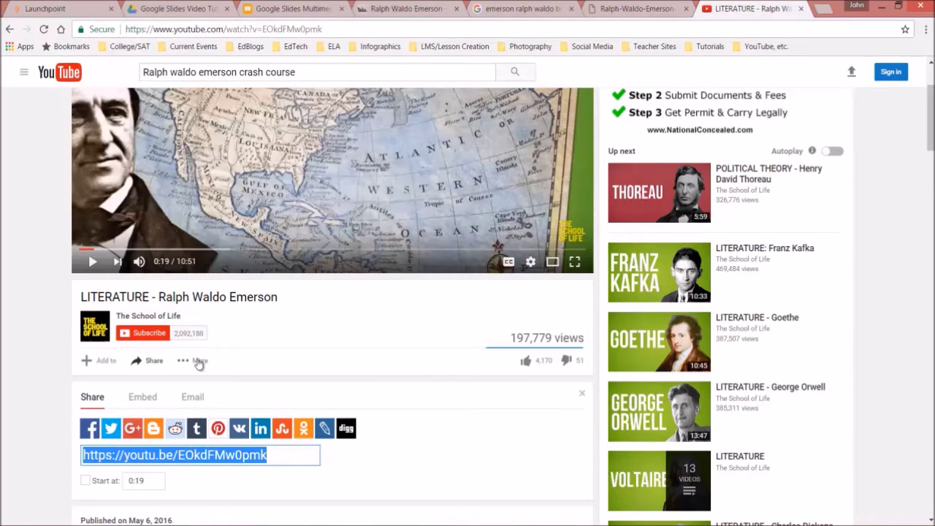
- Copy the Emerson video's share link set to start at 2:26 (?t=2m26s)
left_click(194, 250)
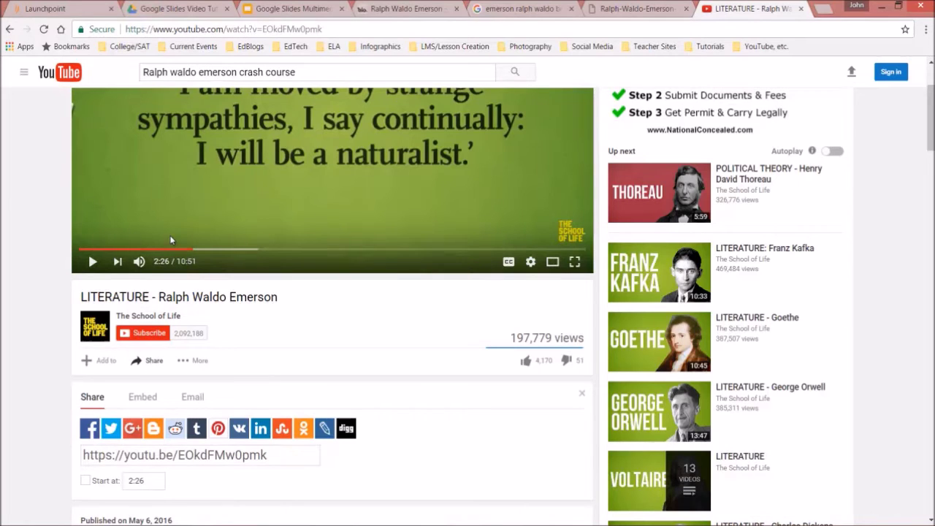
left_click(151, 363)
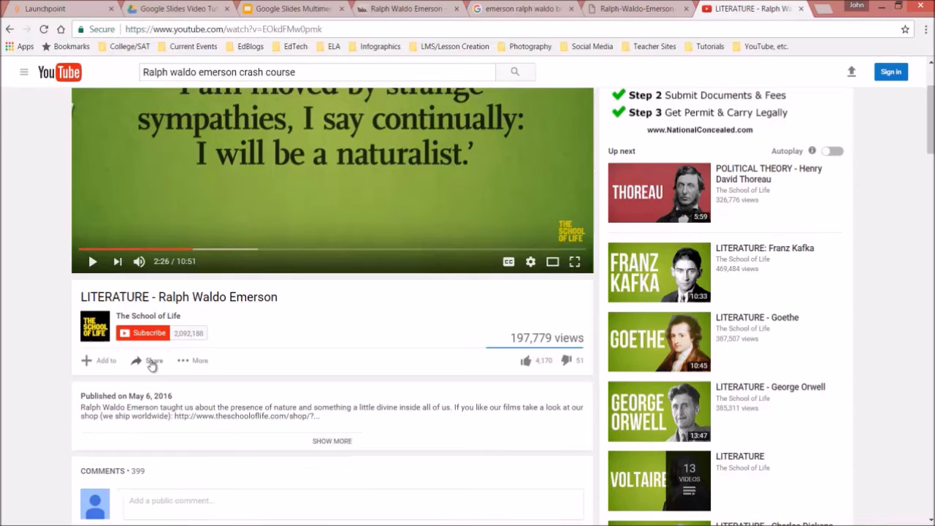
scroll(151, 363, "down", 1)
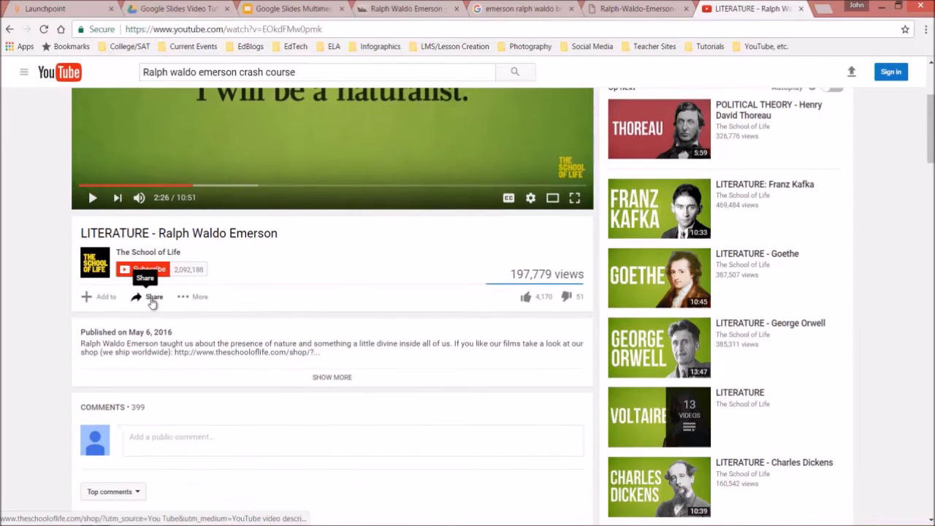
left_click(151, 299)
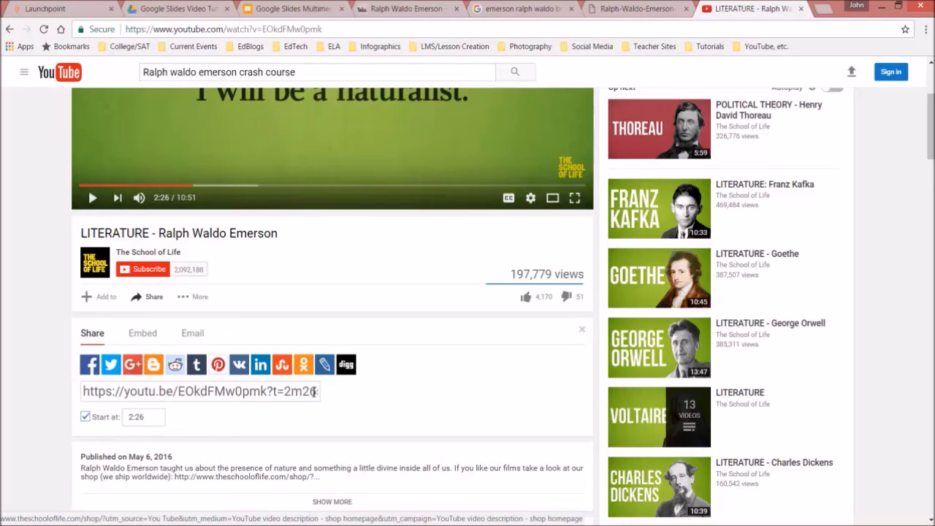
left_click(84, 394)
key("ctrl+c")
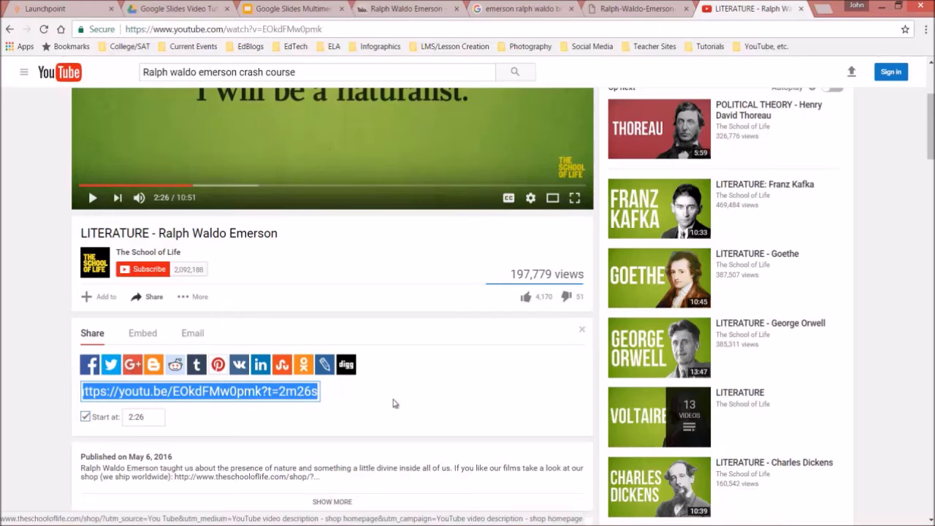
right_click(304, 392)
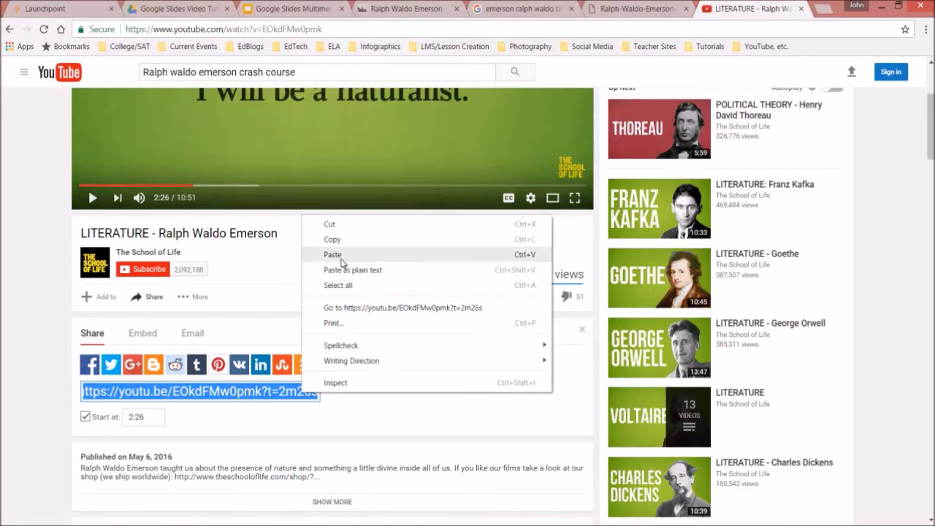
left_click(332, 238)
- Insert the timed Emerson YouTube link as another video on slide 4
left_click(294, 11)
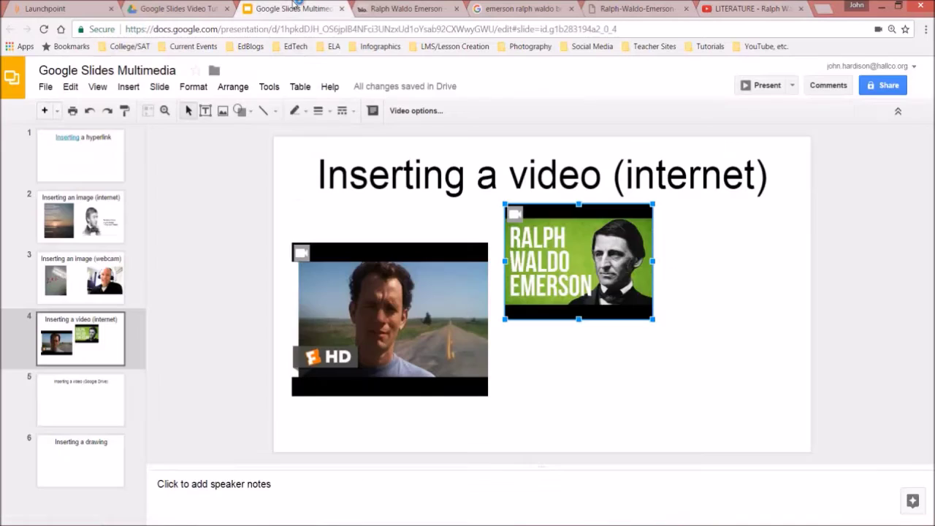
left_click(129, 86)
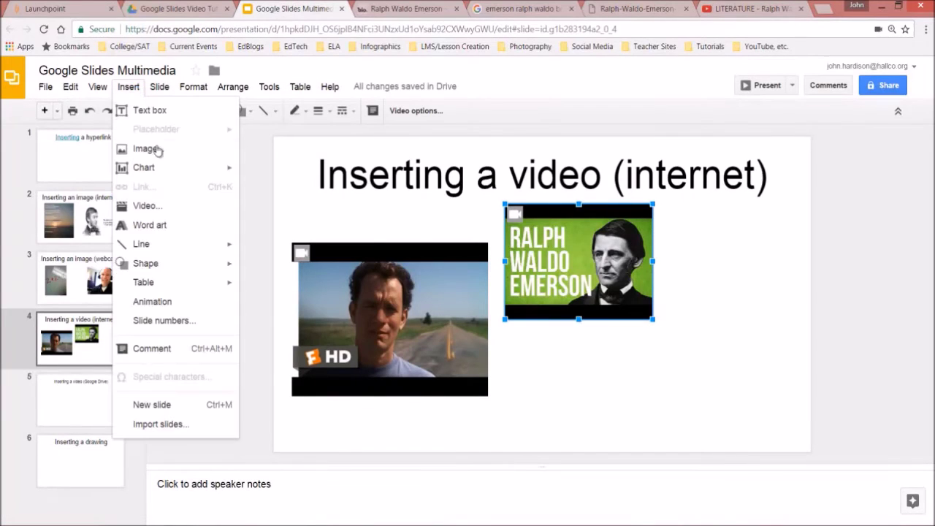
left_click(173, 207)
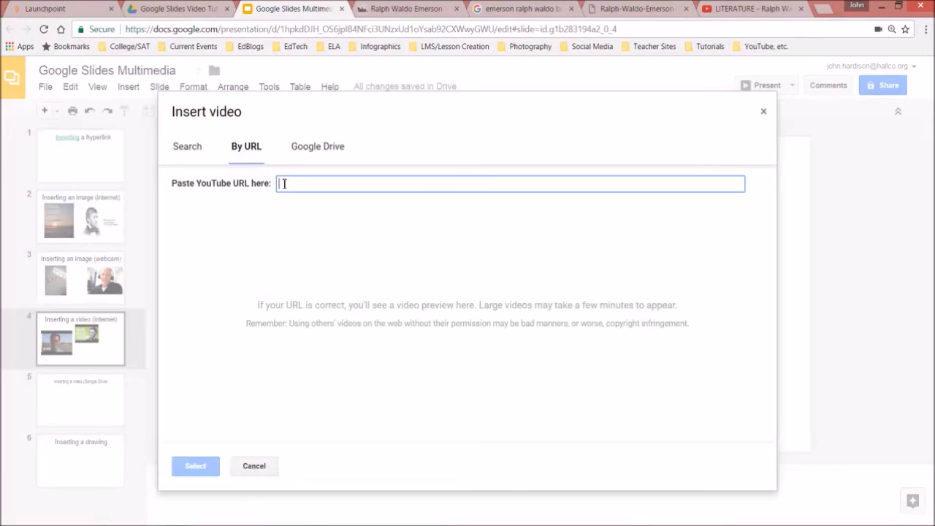
key("ctrl+v")
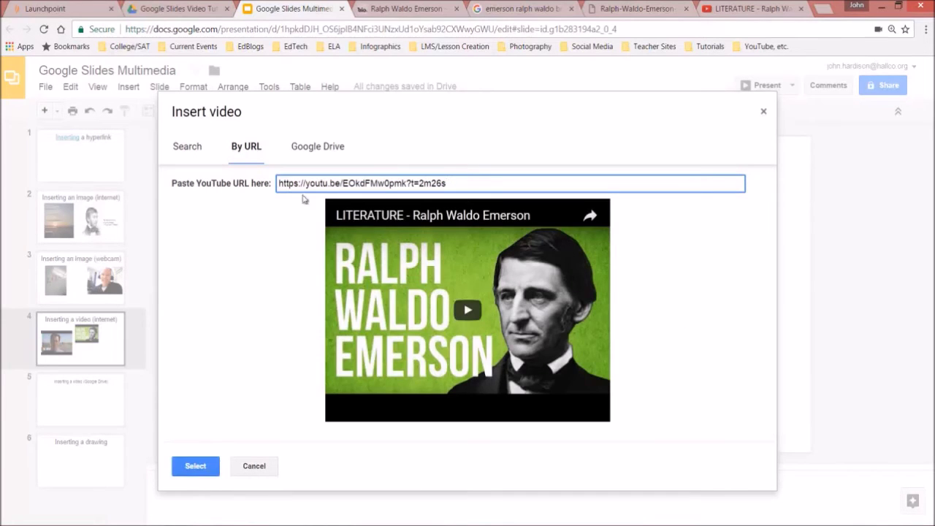
left_click(196, 468)
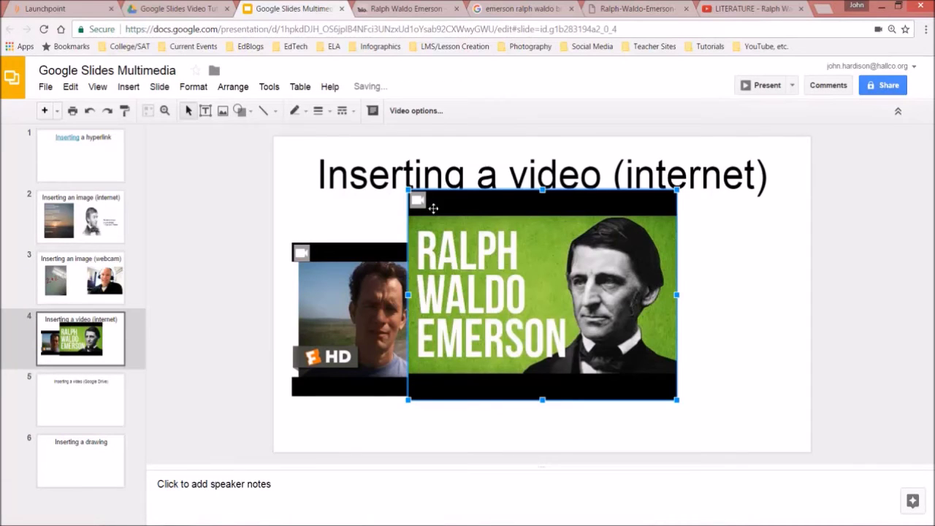
- Resize the new Emerson video at the slide's lower right, then go to slide 5
left_click_drag(408, 188, 496, 260)
left_click_drag(553, 307, 636, 384)
left_click_drag(624, 320, 670, 316)
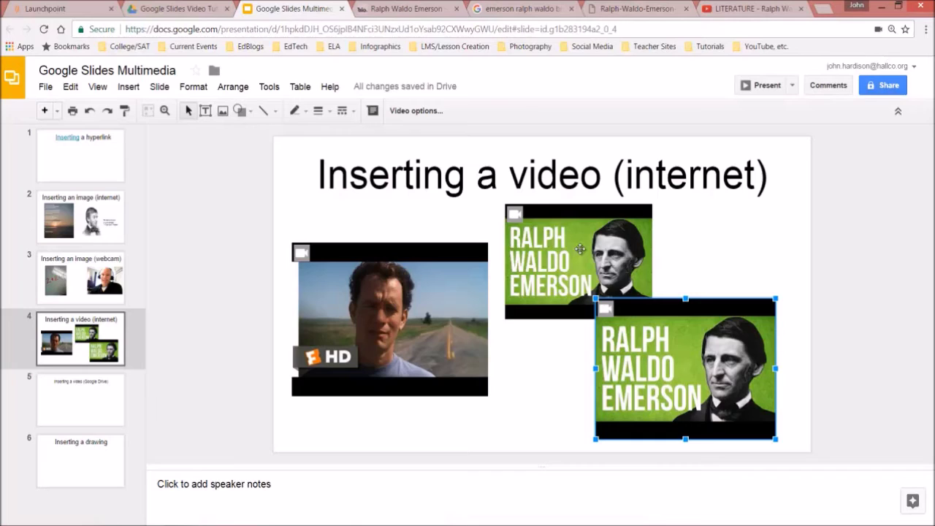
left_click(93, 405)
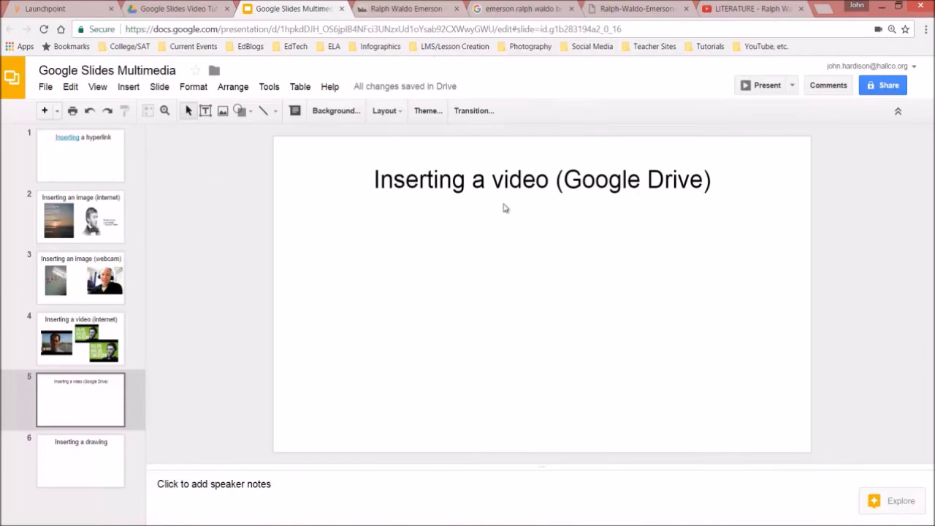
- Insert IMG_4921.MOV from Google Drive on slide 5, moved lower left and shrunk proportionally
left_click(131, 87)
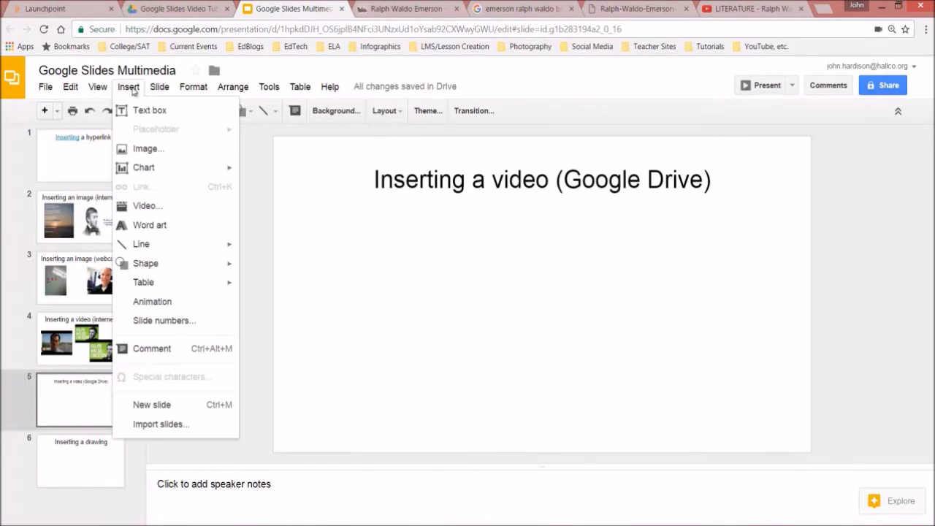
left_click(156, 206)
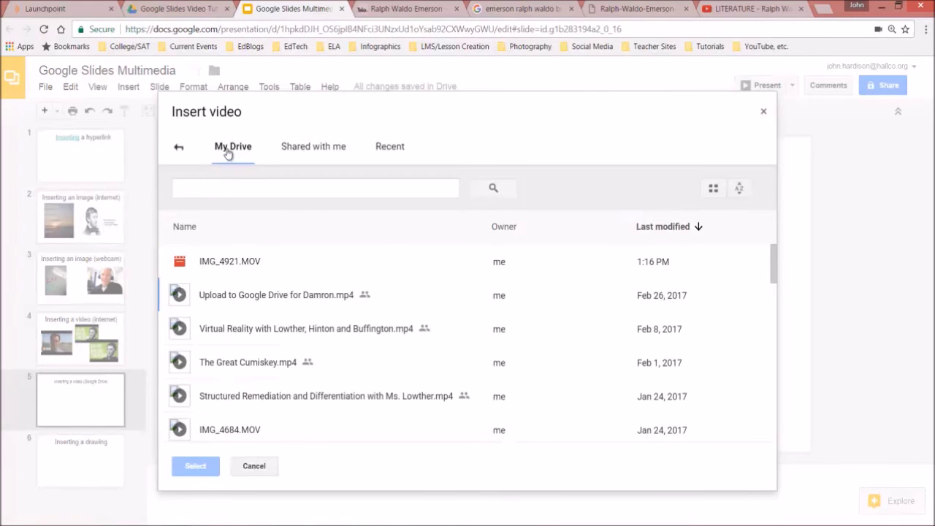
left_click(180, 149)
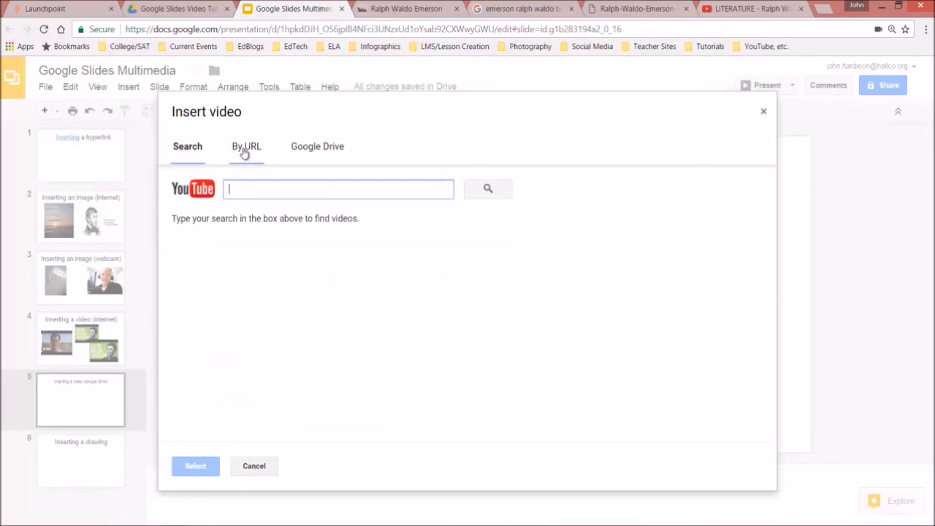
left_click(305, 151)
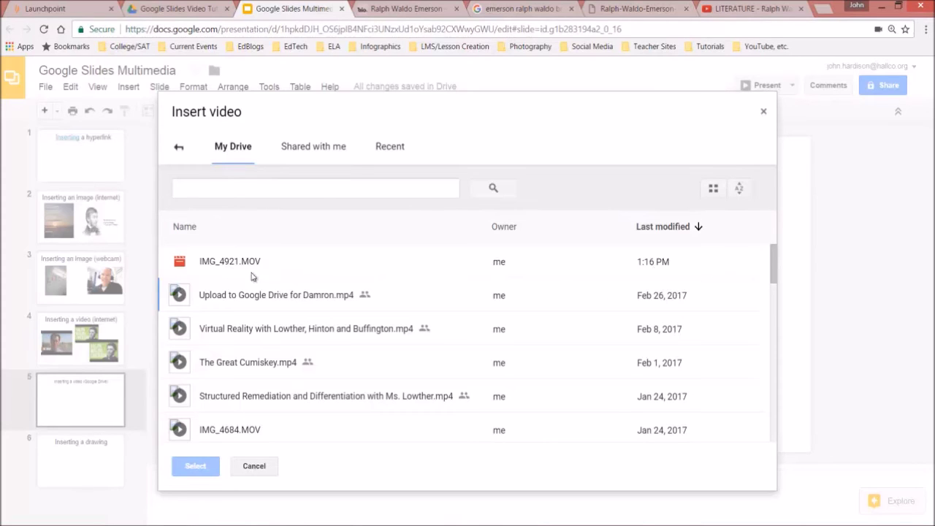
left_click(228, 269)
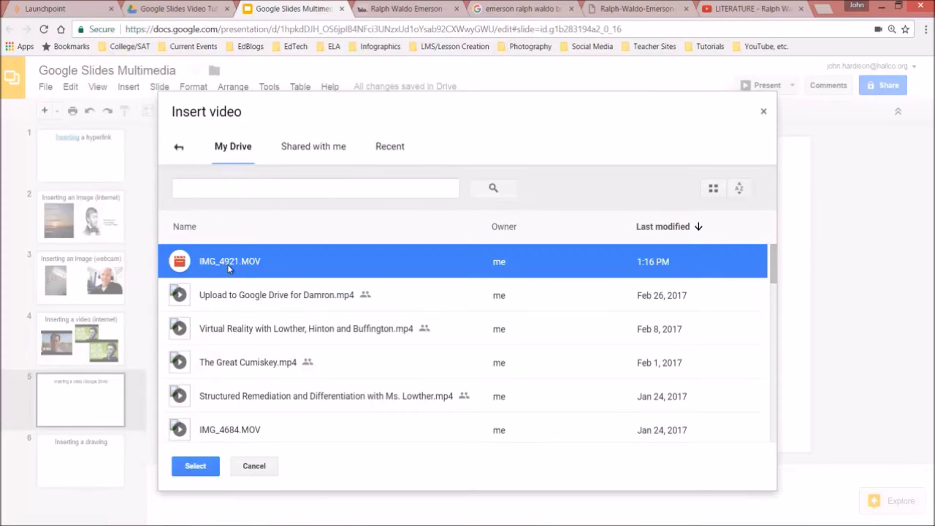
left_click(195, 465)
left_click_drag(470, 269, 348, 291)
left_click_drag(555, 422, 429, 372)
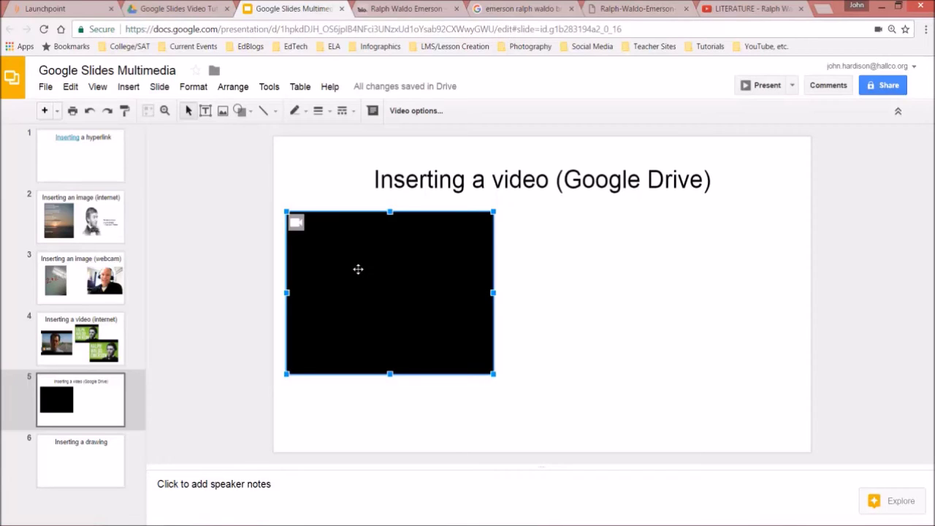
- Add The Great Cumiskey.mp4 from Drive, shrunk on slide 5's right side, then open slide 6
left_click(129, 88)
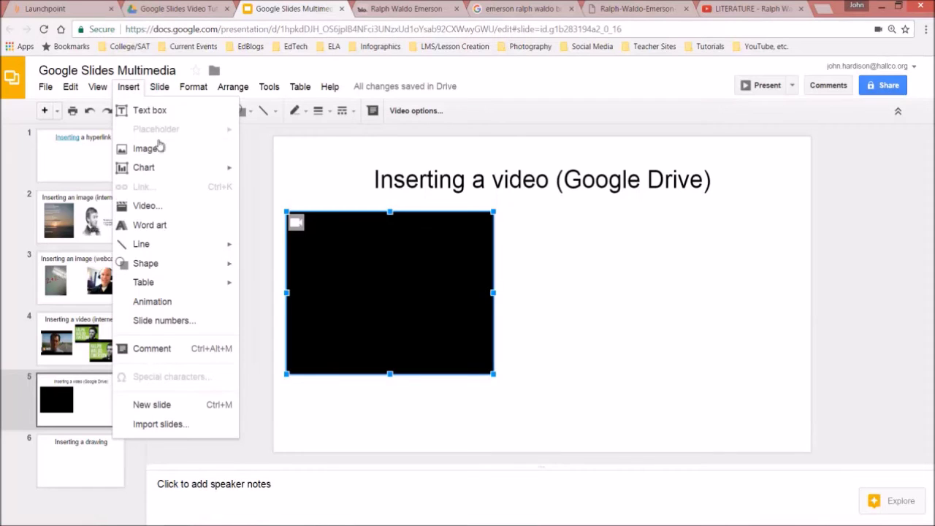
left_click(145, 206)
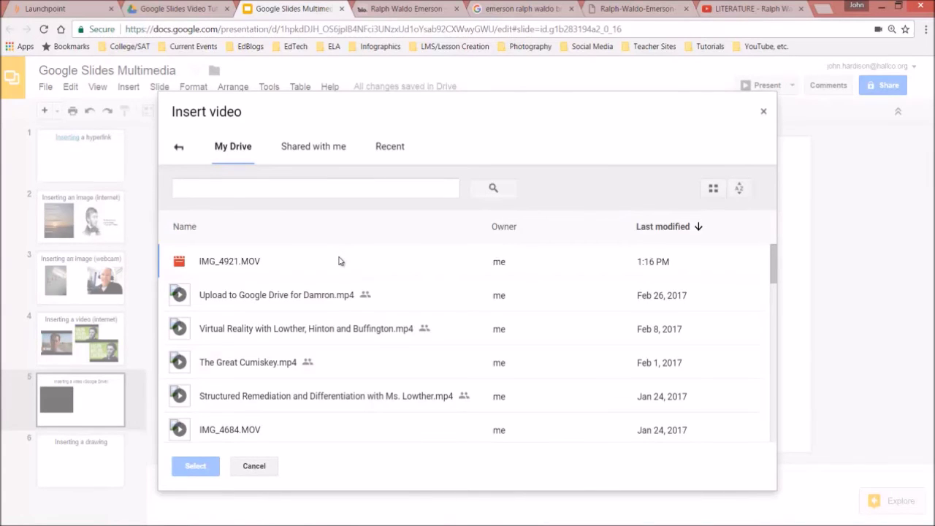
left_click(266, 368)
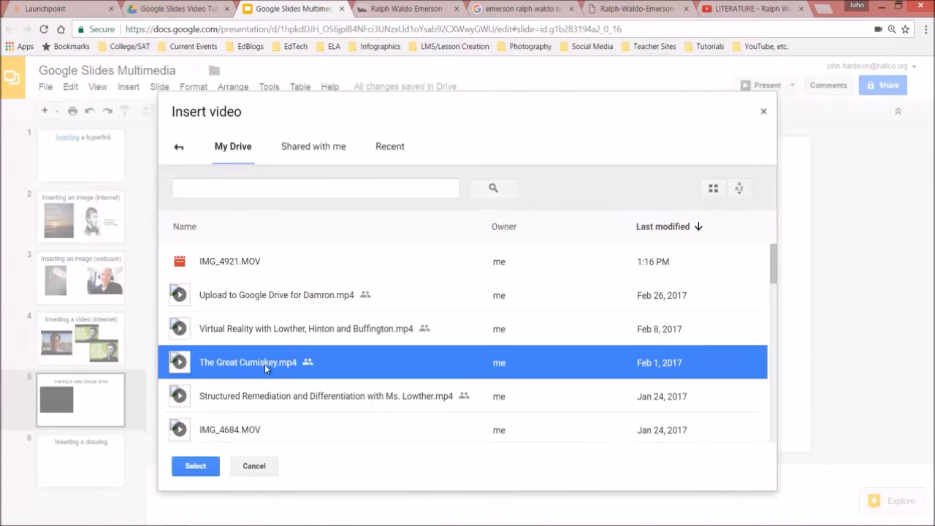
left_click(195, 466)
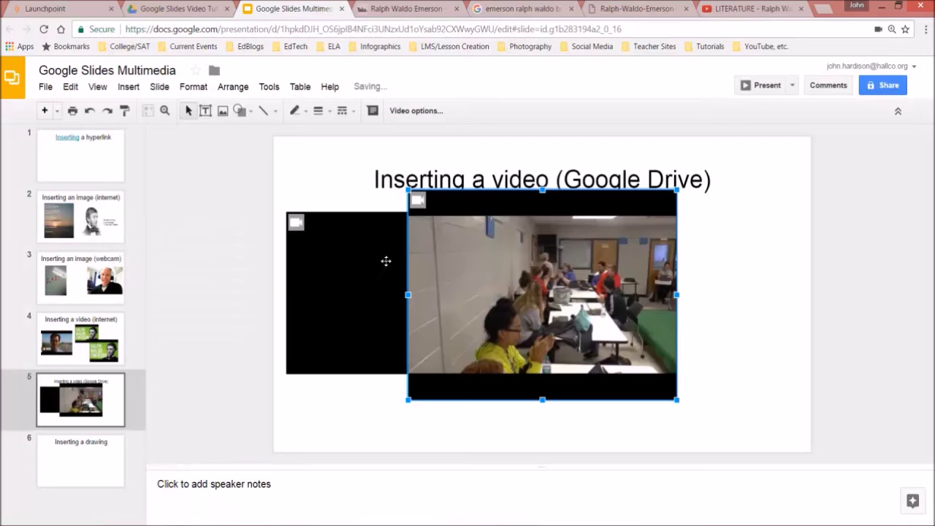
left_click_drag(406, 191, 477, 244)
left_click_drag(531, 273, 594, 244)
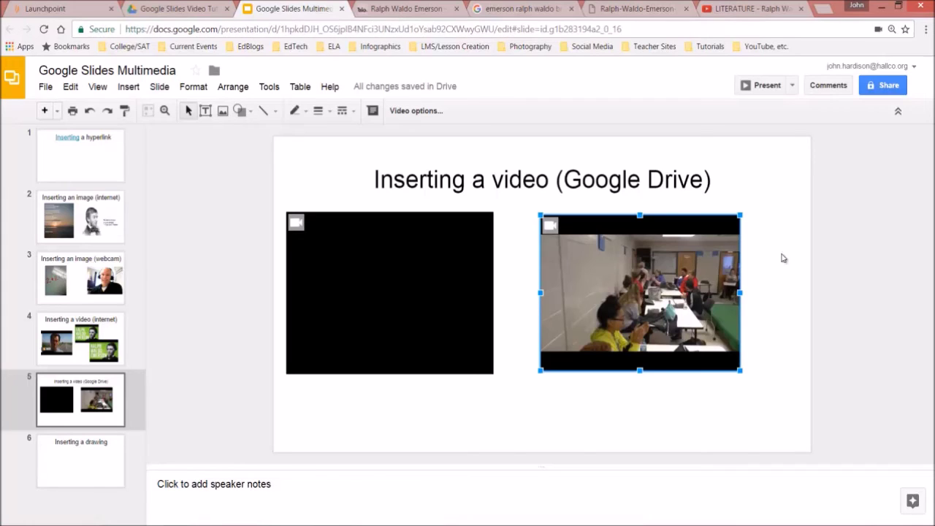
left_click(206, 283)
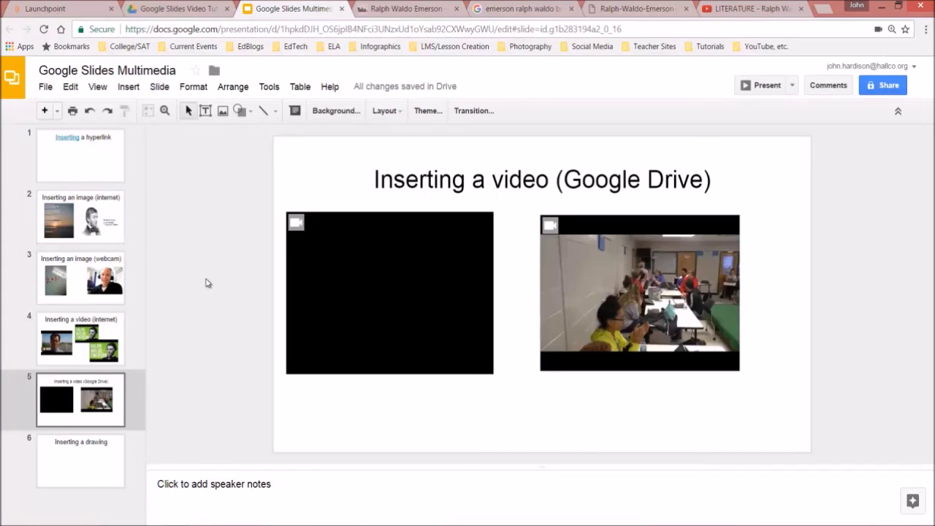
left_click(100, 468)
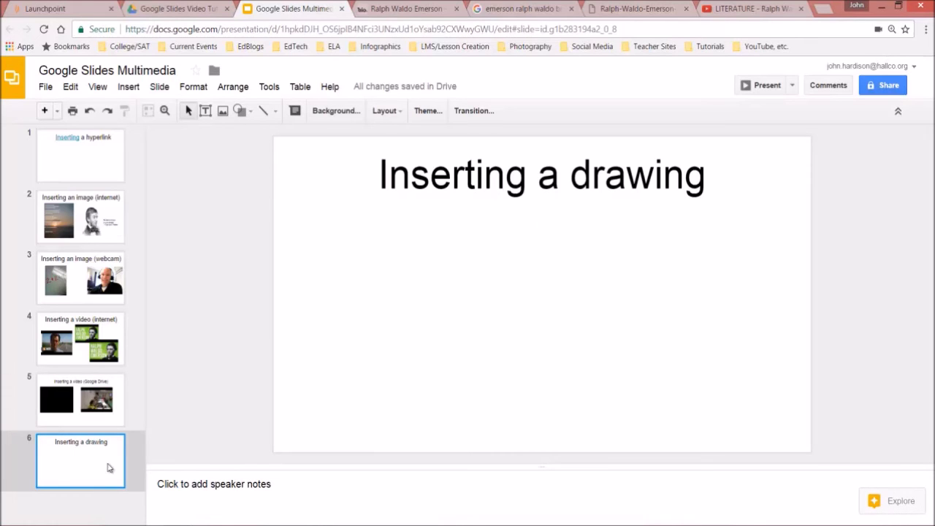
- Create a new Google Drawings file in the Google Slides Video Tutorial Drive folder
left_click(179, 8)
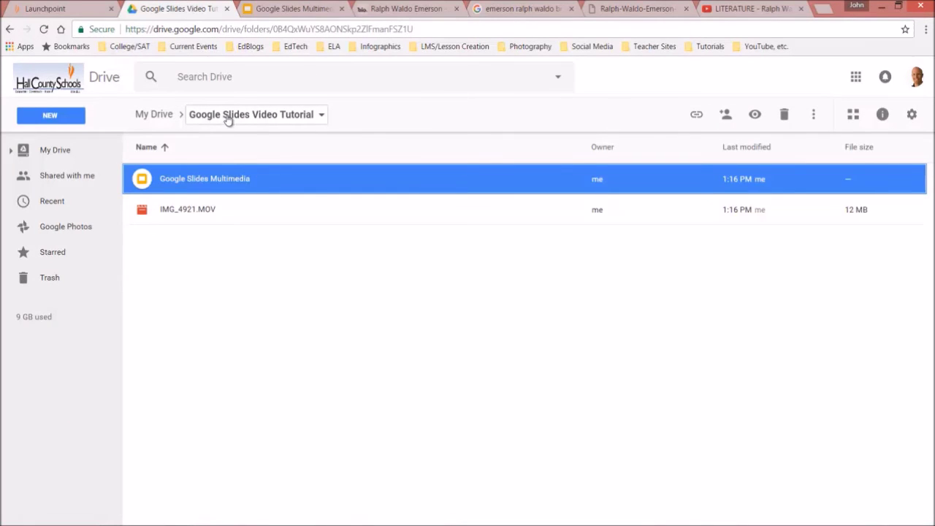
left_click(51, 116)
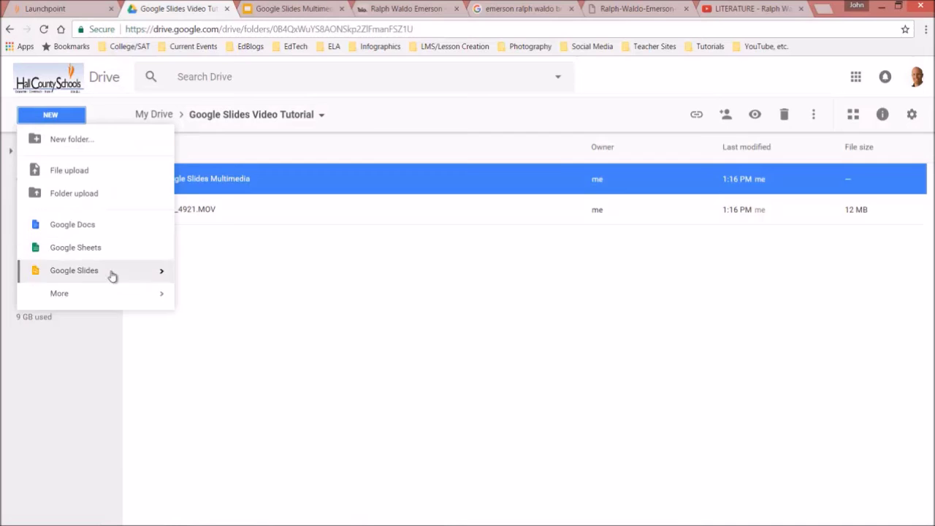
mouse_move(111, 295)
left_click(225, 321)
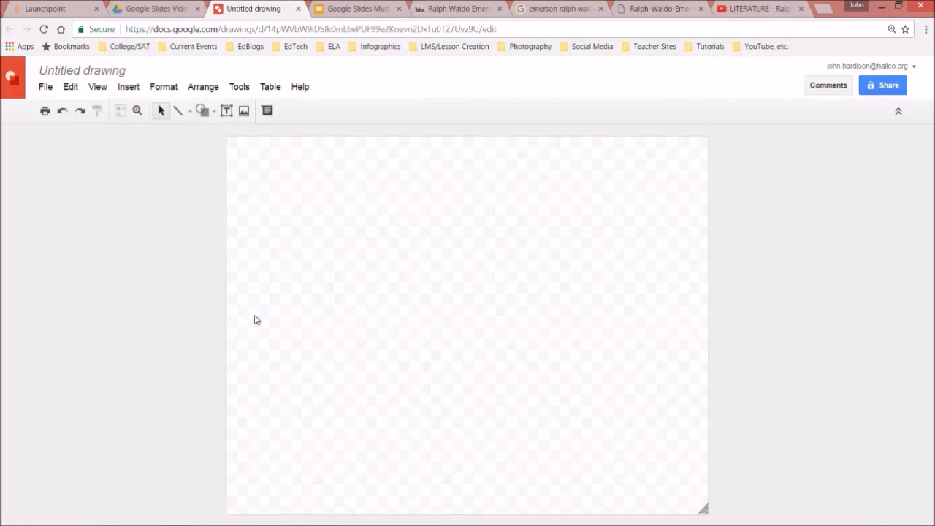
- Take a webcam snapshot, allowing camera access, and insert it into the drawing
left_click(125, 88)
left_click(146, 131)
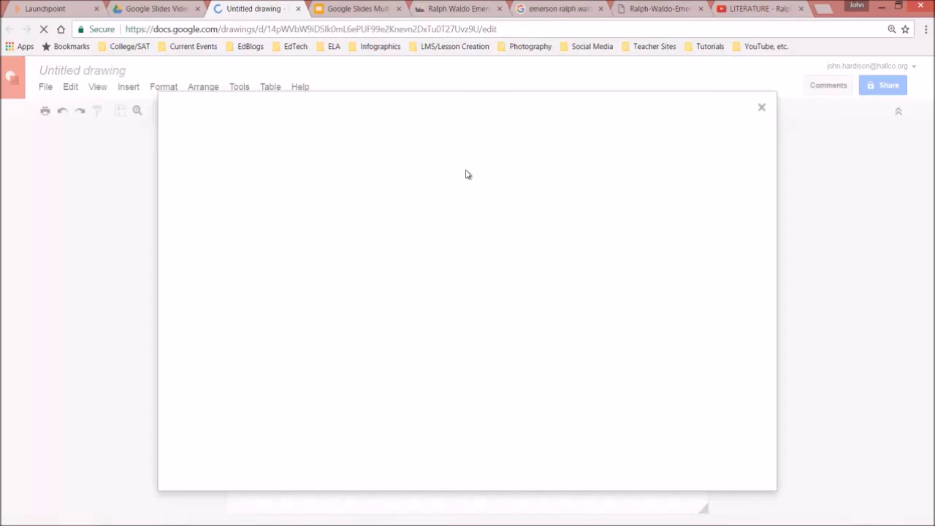
left_click(460, 328)
left_click(266, 146)
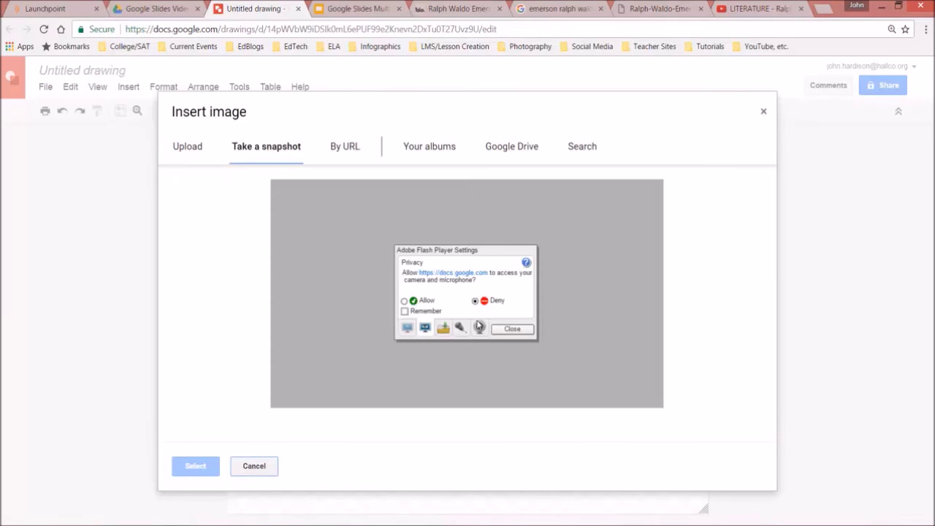
left_click(404, 301)
left_click(404, 301)
left_click(504, 330)
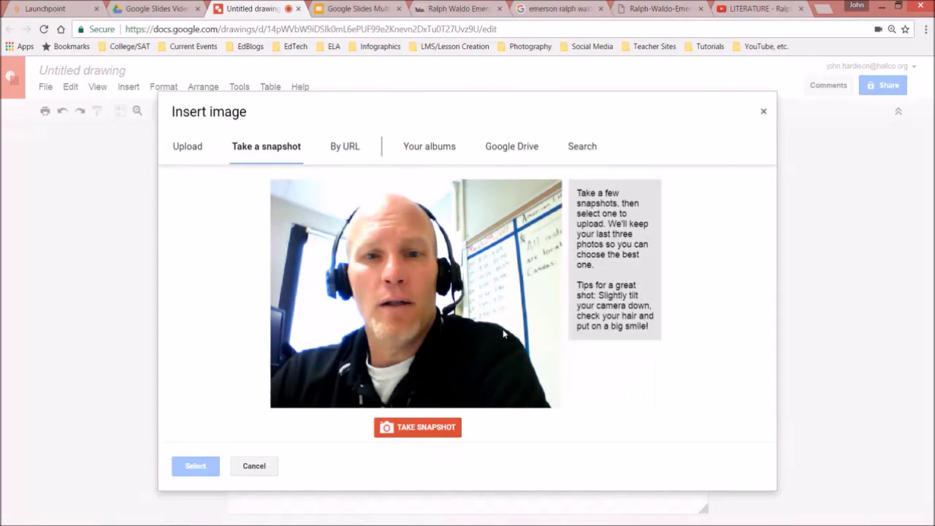
left_click(422, 430)
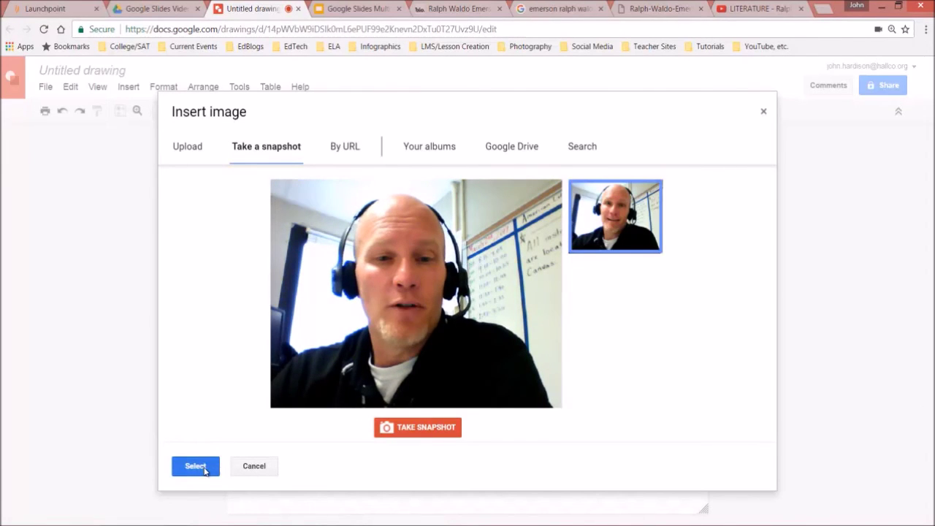
left_click(205, 466)
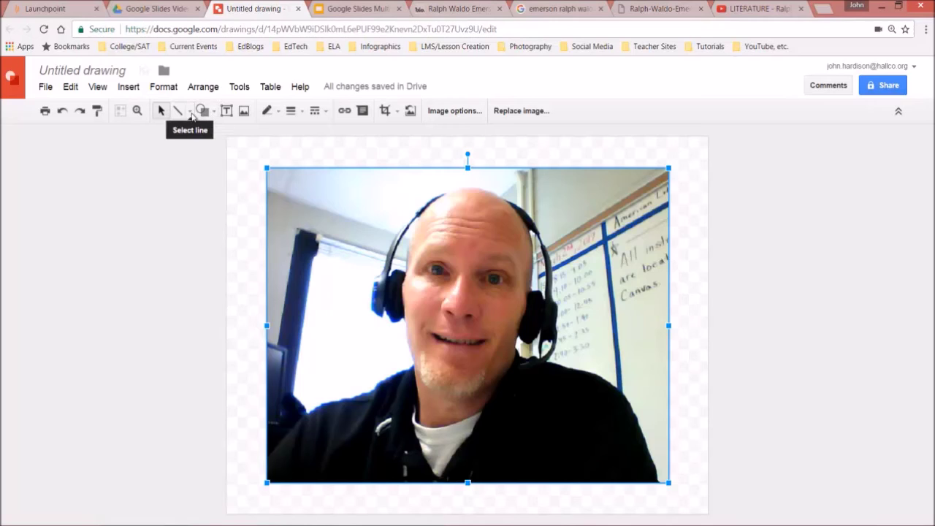
- Switch to the Scribble line tool at 8px weight, starting a forehead stroke
left_click(237, 205)
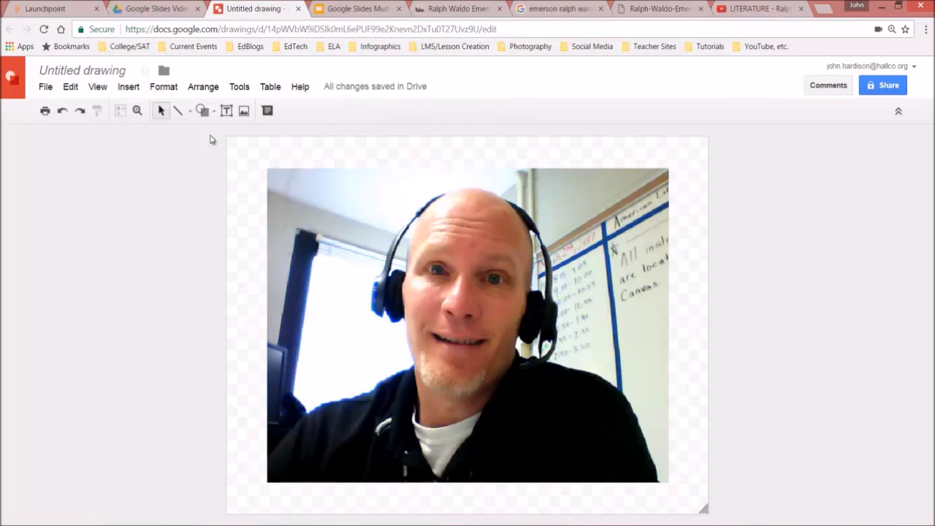
left_click(190, 113)
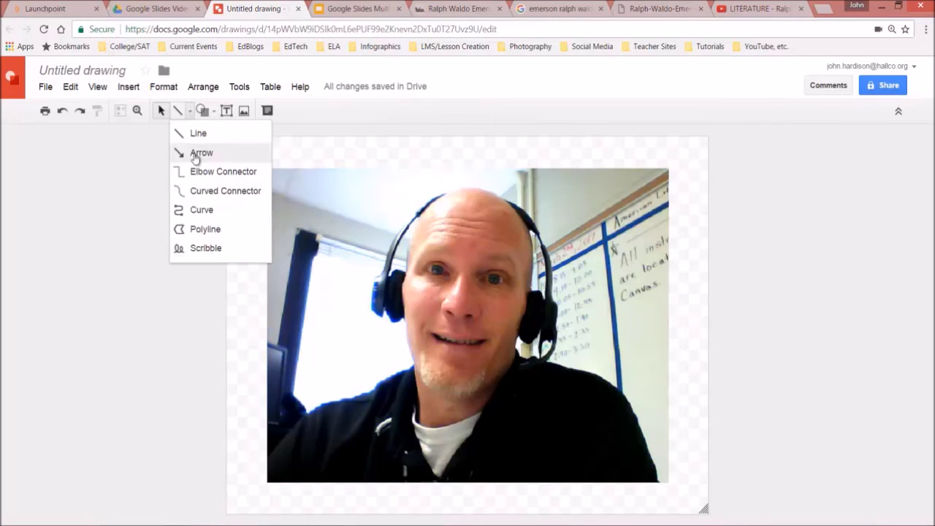
left_click(206, 248)
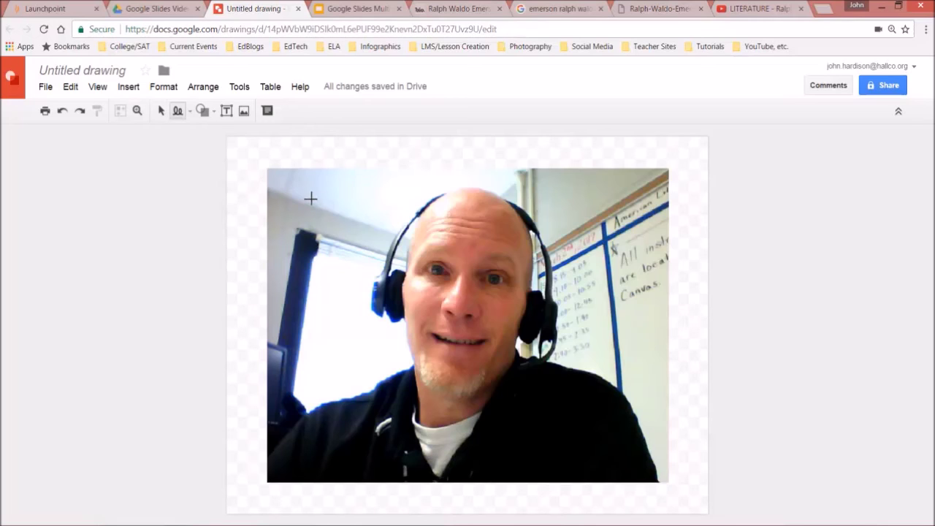
left_click_drag(467, 217, 417, 251)
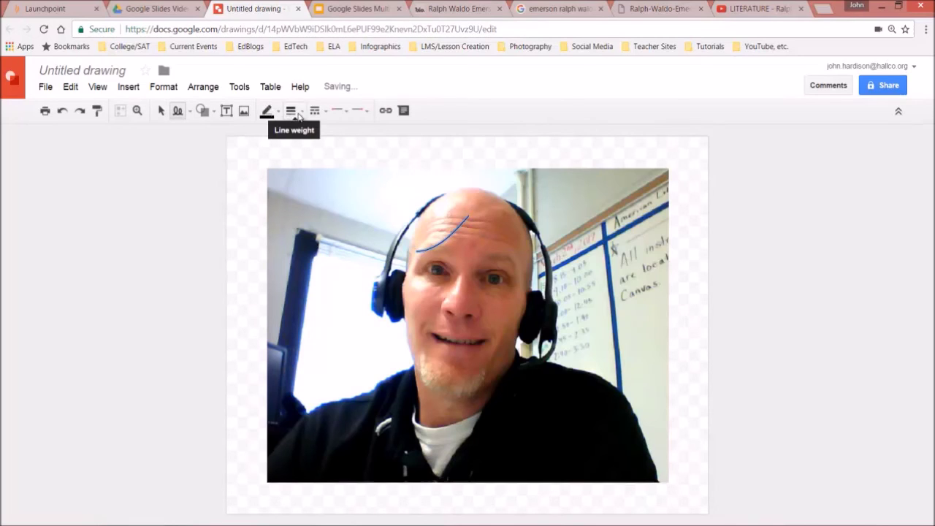
left_click(290, 111)
left_click(322, 209)
- Scribble hair arcs over the head and a mustache under the nose
left_click_drag(459, 209, 418, 234)
mouse_move(455, 195)
left_mouse_down()
mouse_move(416, 222)
mouse_move(409, 252)
left_mouse_up()
mouse_move(456, 191)
left_mouse_down()
mouse_move(531, 257)
mouse_move(523, 265)
left_mouse_up()
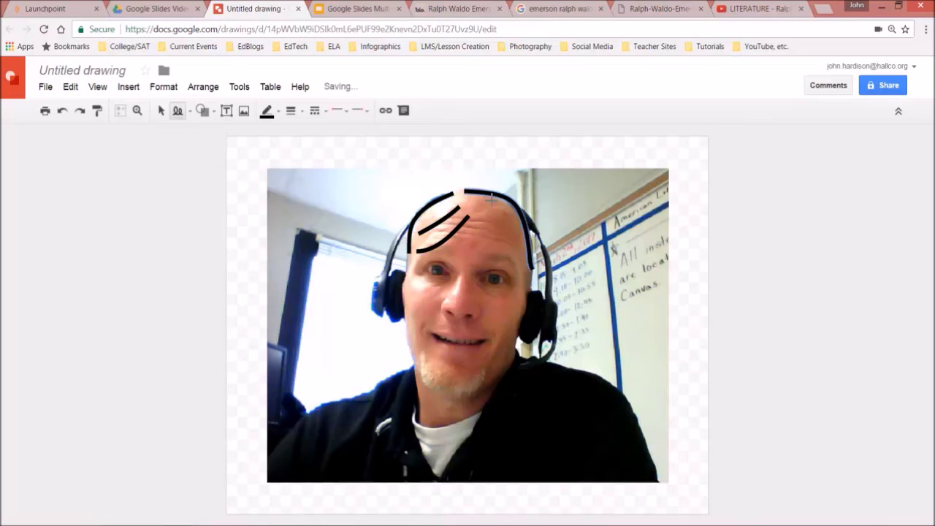
left_click_drag(487, 203, 516, 257)
left_click_drag(468, 218, 499, 260)
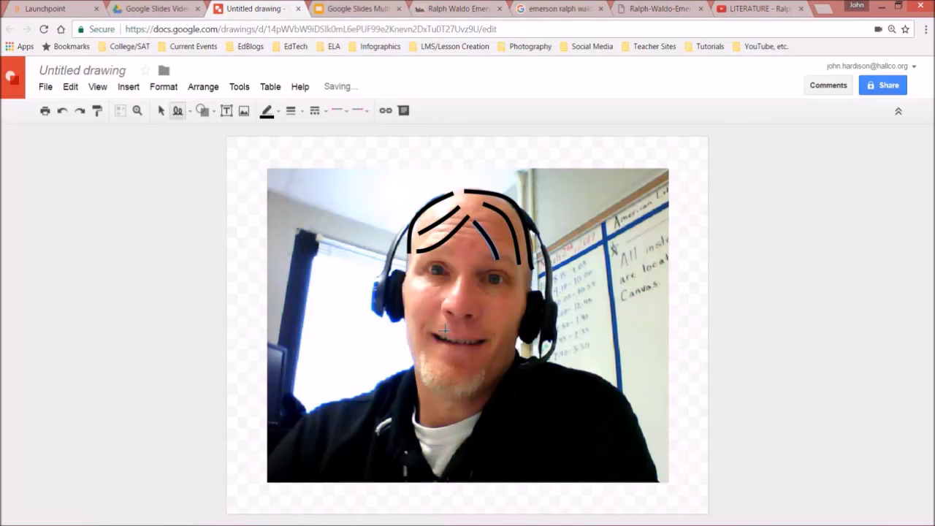
mouse_move(459, 324)
left_mouse_down()
mouse_move(431, 326)
mouse_move(430, 365)
mouse_move(476, 327)
mouse_move(498, 336)
mouse_move(496, 370)
left_mouse_up()
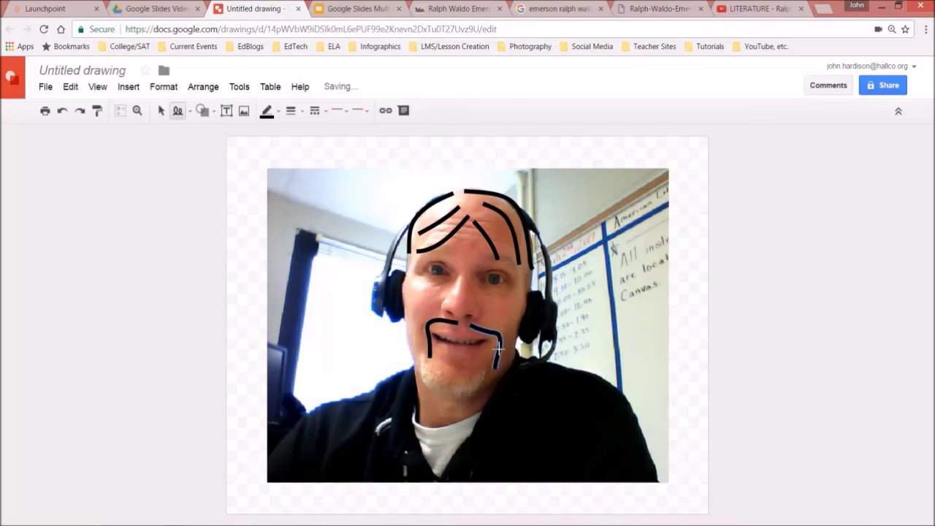
- Hand-write the word 'Test' at the top-left above the photo
mouse_move(241, 153)
left_mouse_down()
mouse_move(295, 152)
mouse_move(272, 214)
mouse_move(307, 183)
mouse_move(314, 212)
left_mouse_up()
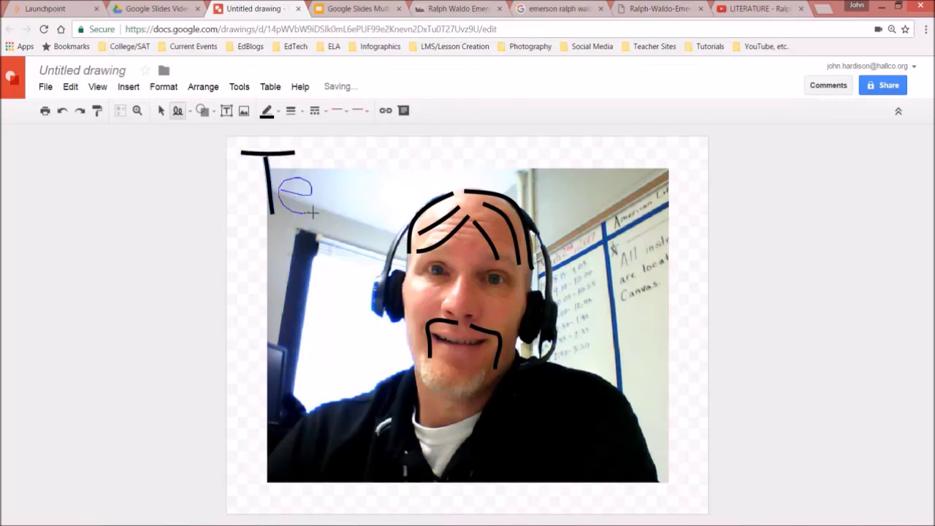
left_click_drag(355, 186, 332, 212)
mouse_move(374, 168)
left_mouse_down()
mouse_move(385, 216)
mouse_move(405, 184)
left_mouse_up()
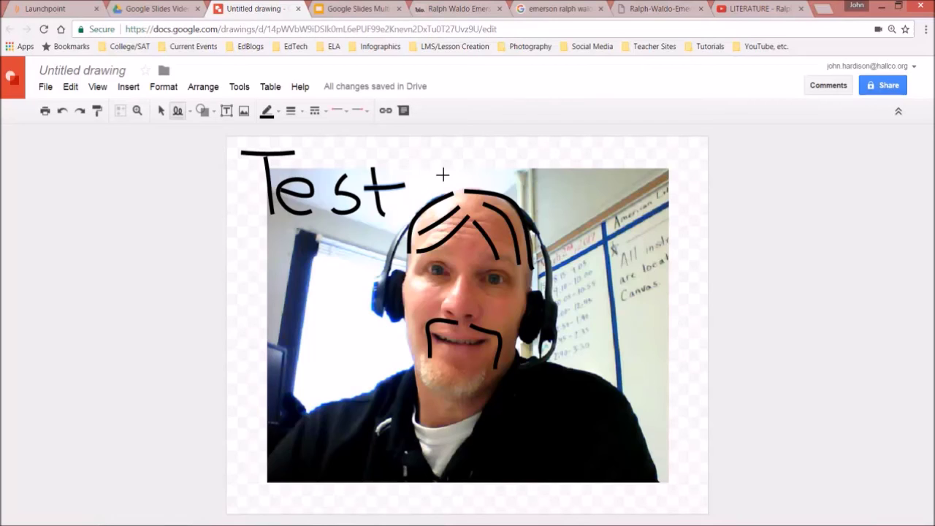
- Publish the annotated drawing to the web
left_click(47, 91)
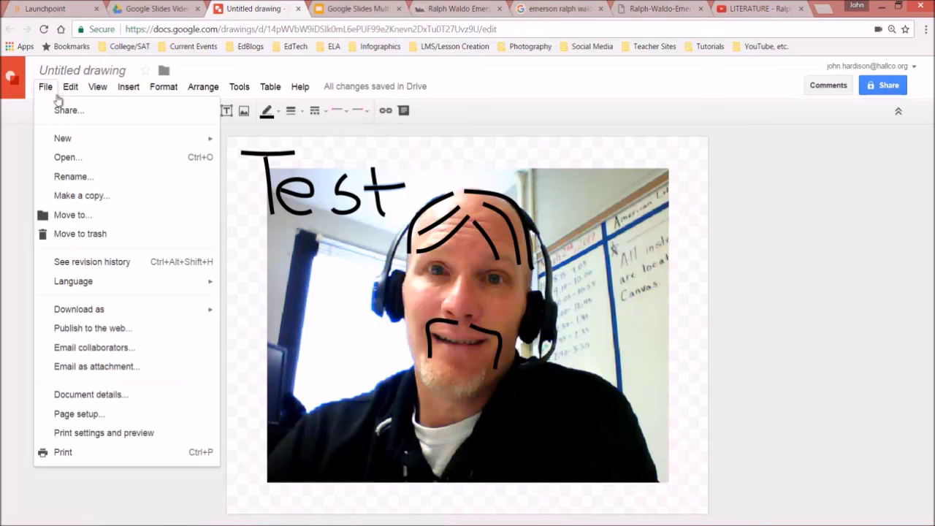
left_click(98, 327)
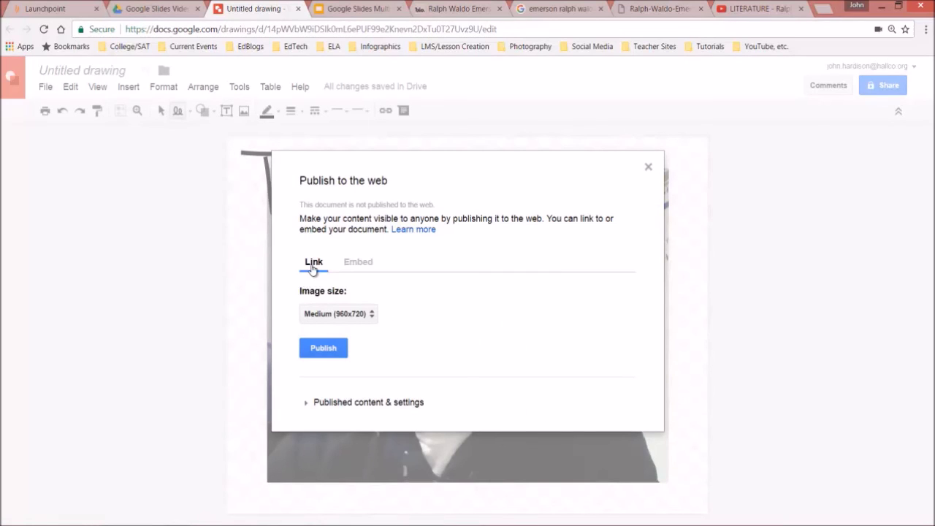
left_click(329, 351)
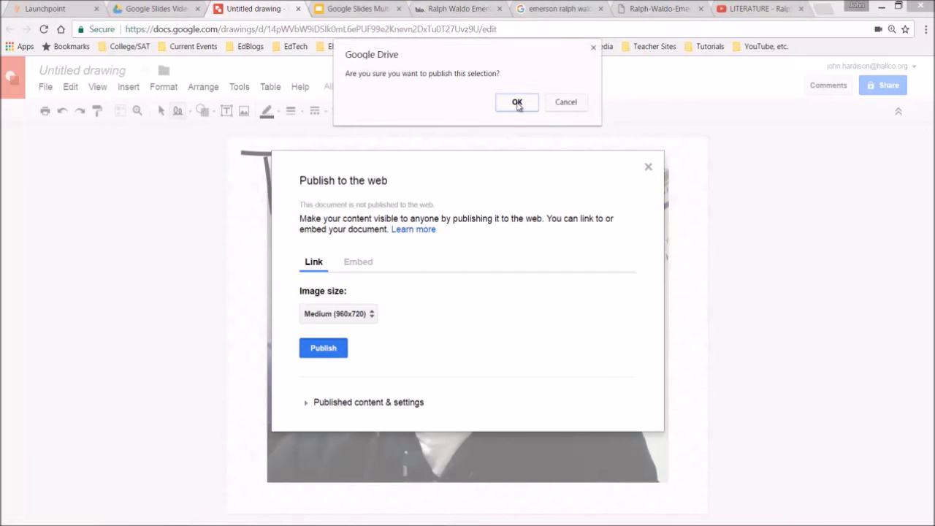
left_click(517, 103)
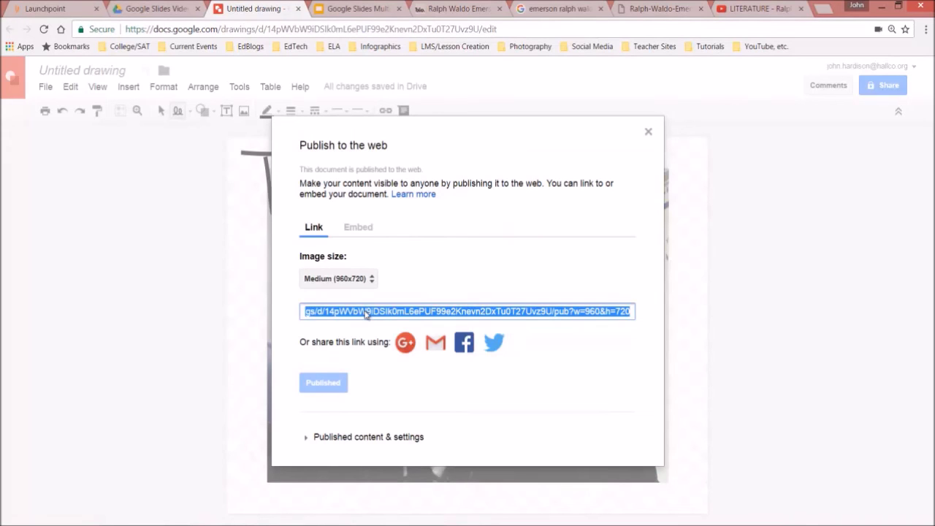
- Copy the published drawing link and close the drawing tab
right_click(366, 312)
left_click(380, 320)
left_click(647, 132)
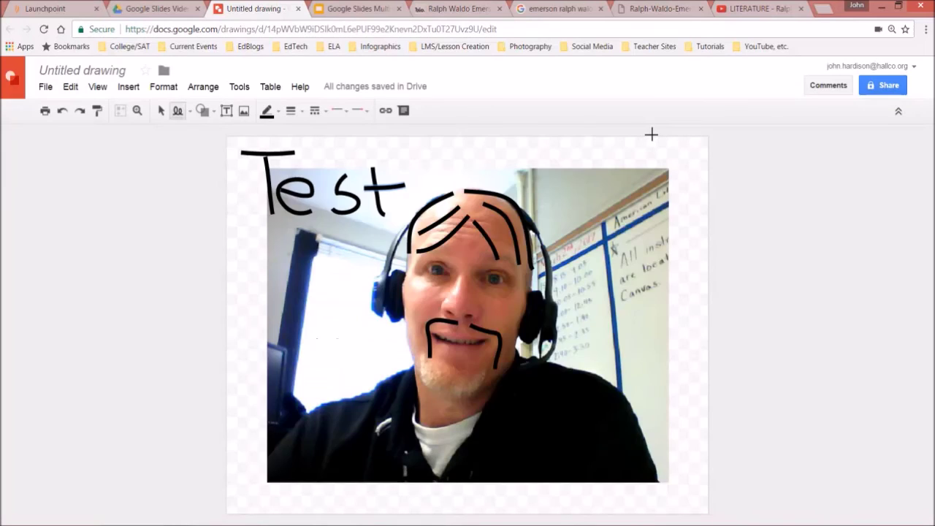
key("ctrl+w")
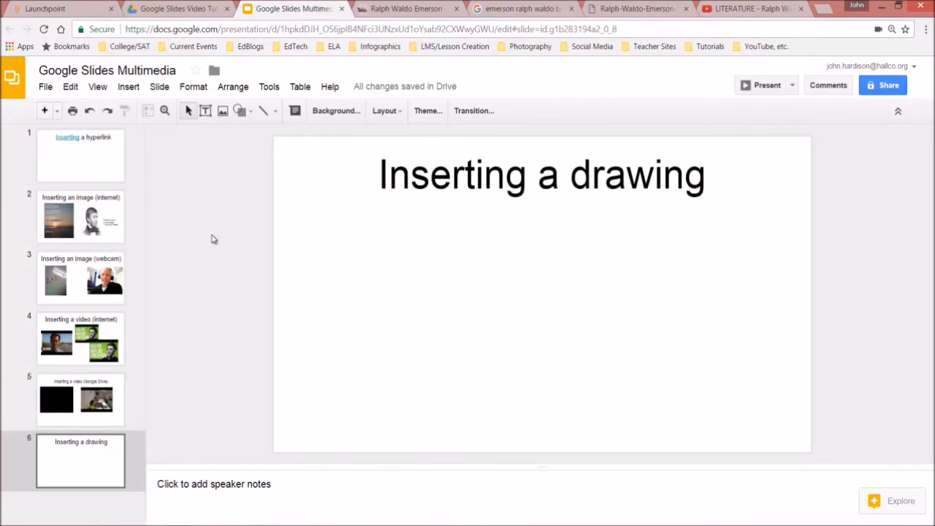
- Insert the published drawing link as an image on slide 6
left_click(130, 92)
left_click(146, 150)
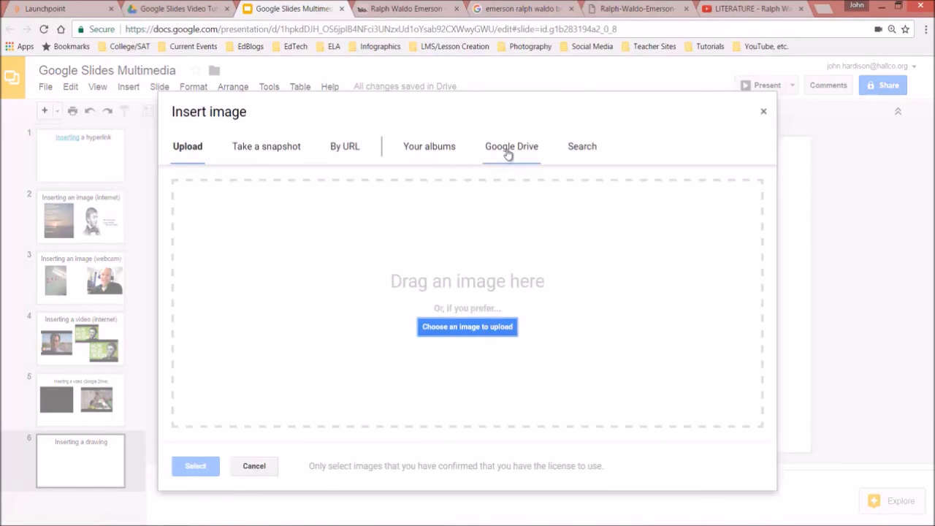
left_click(338, 149)
right_click(307, 185)
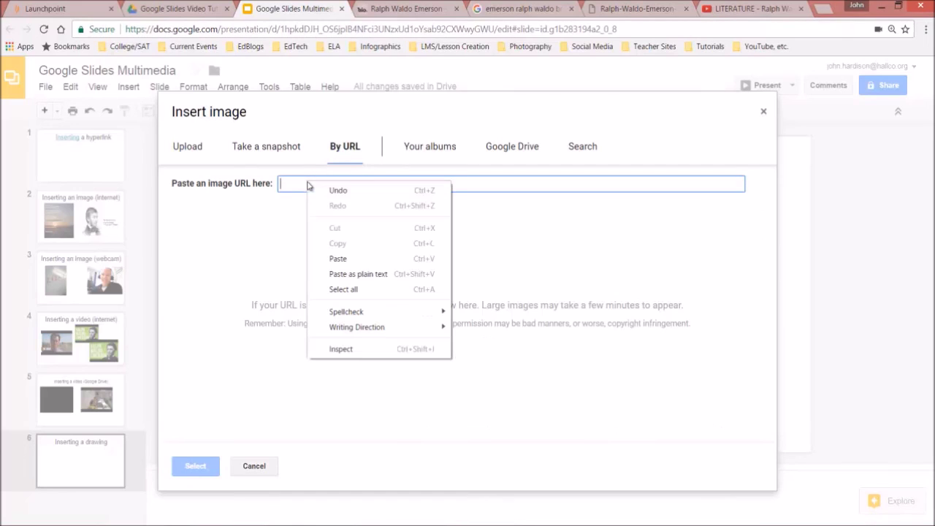
left_click(335, 258)
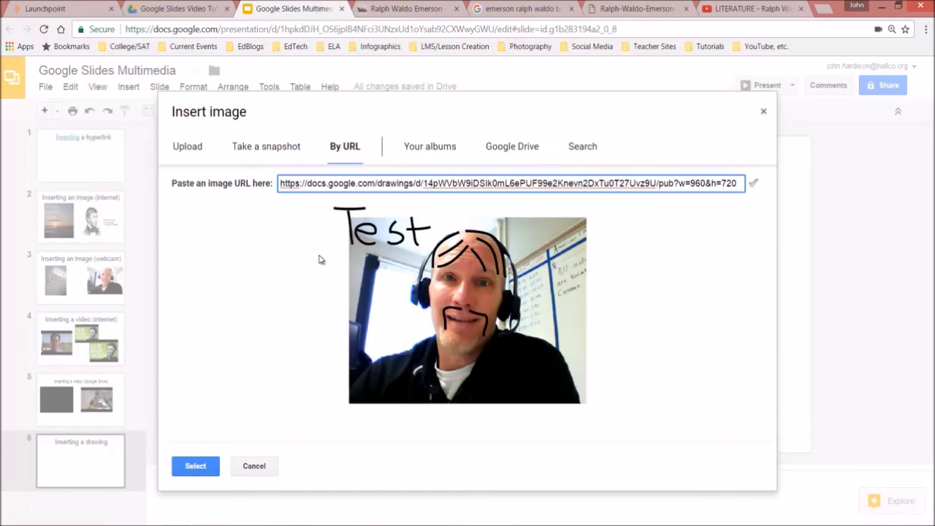
left_click(196, 466)
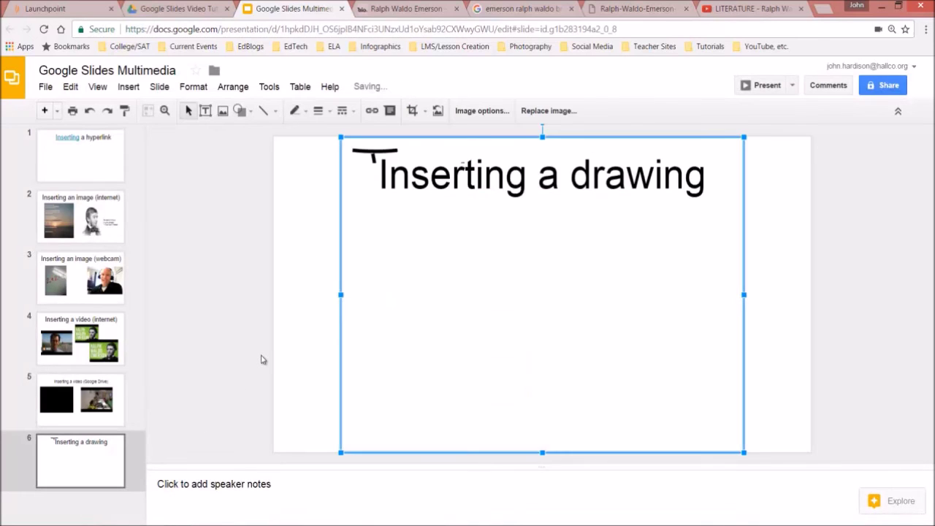
- Shrink the drawing image and center it below the slide title
left_click_drag(341, 136, 438, 242)
mouse_move(441, 254)
left_mouse_down()
mouse_move(436, 261)
mouse_move(386, 240)
left_mouse_up()
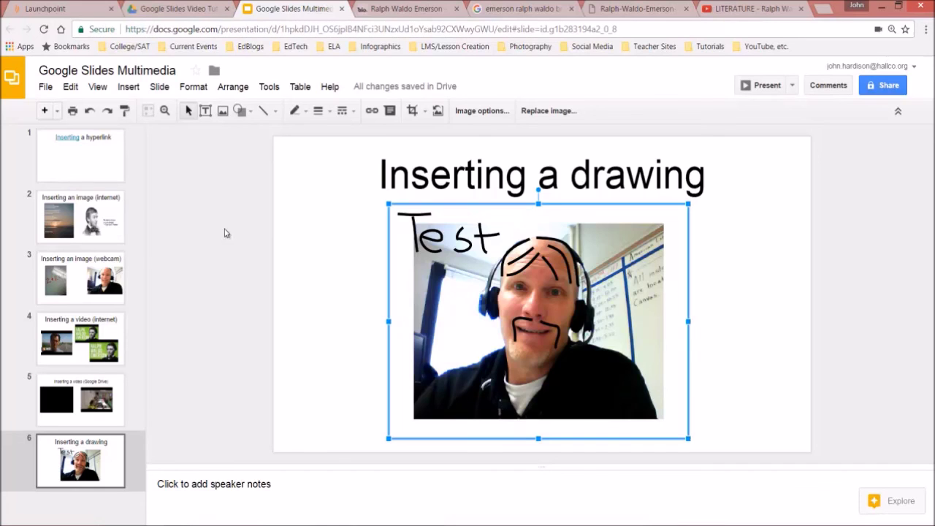
left_click(312, 257)
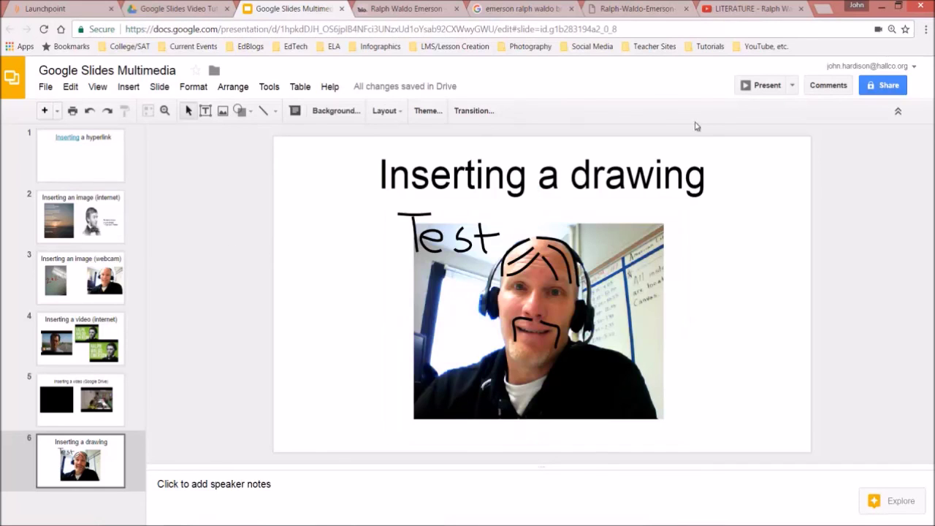
- Share the deck by link with 'can comment' access for the organisation and copy the link
left_click(879, 87)
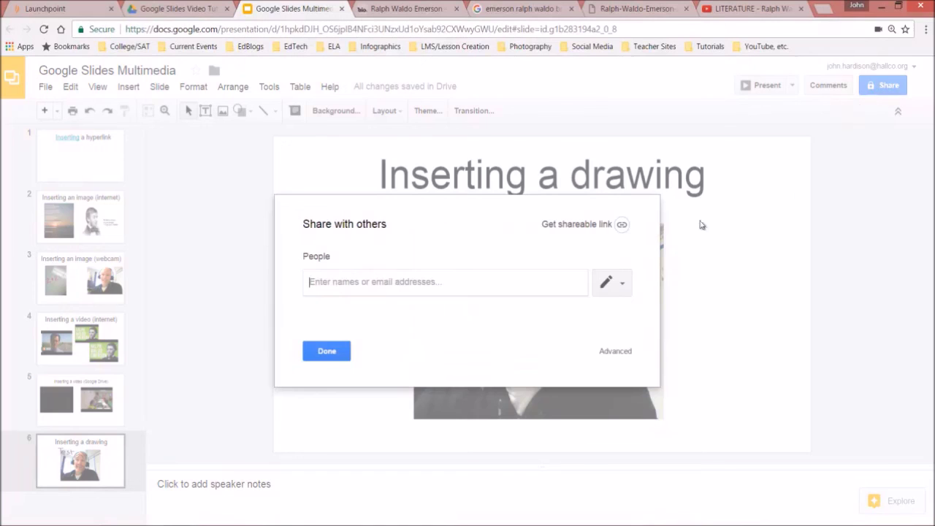
left_click(578, 227)
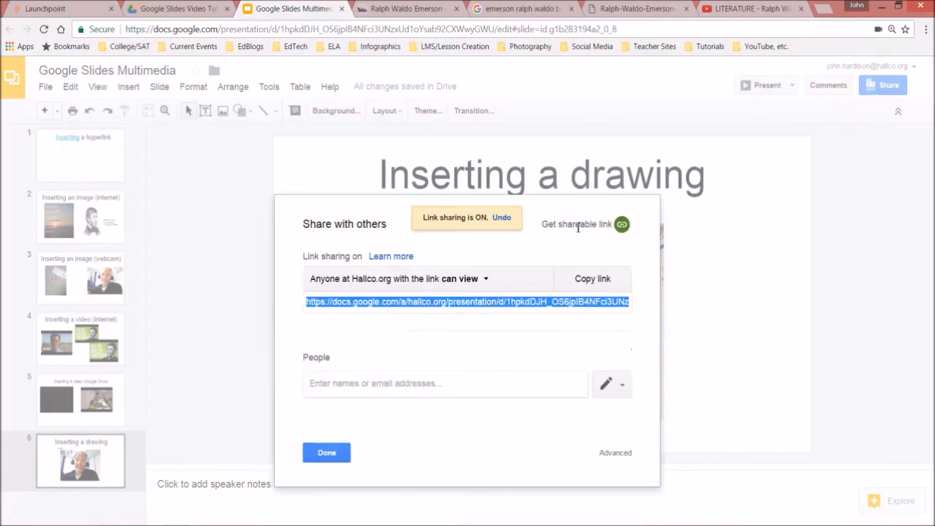
left_click(487, 280)
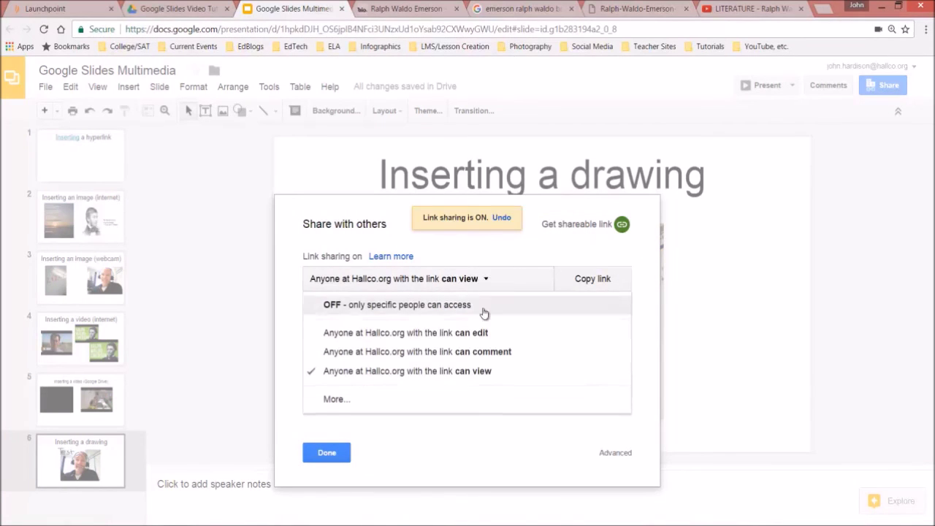
left_click(482, 353)
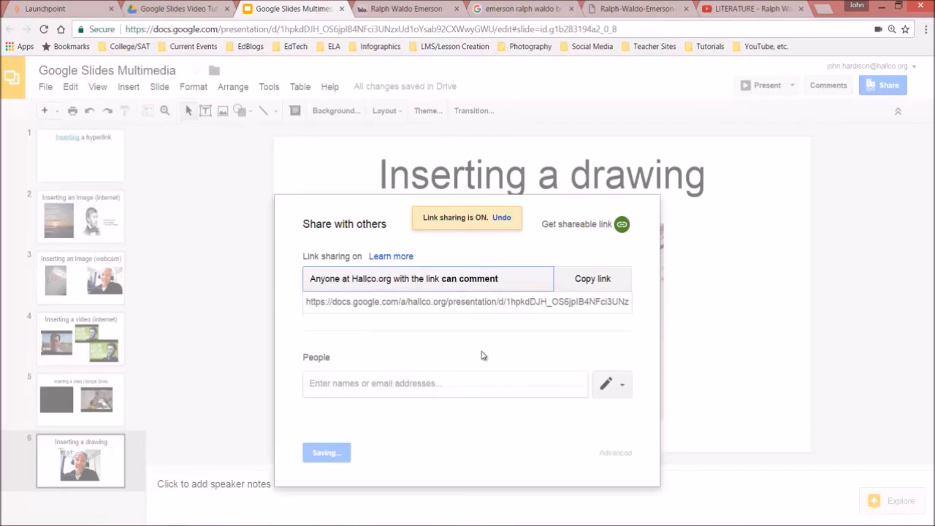
left_click(589, 281)
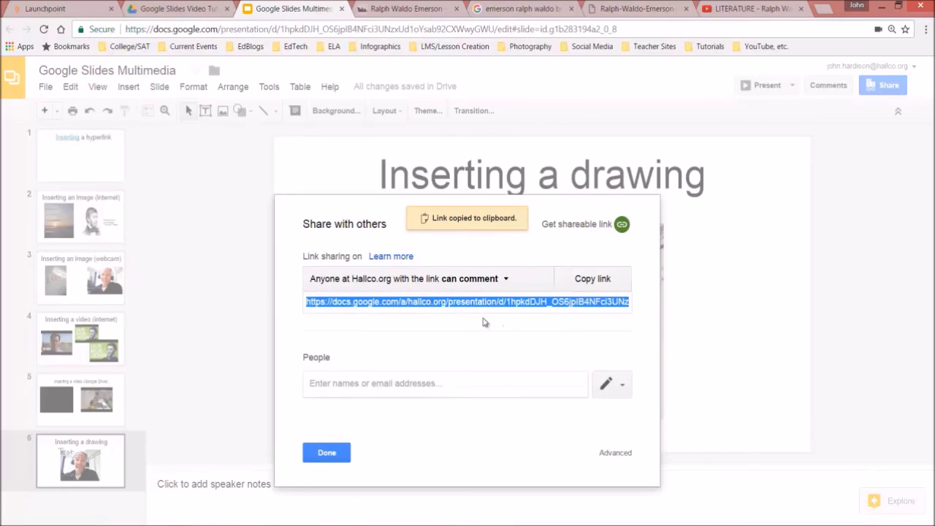